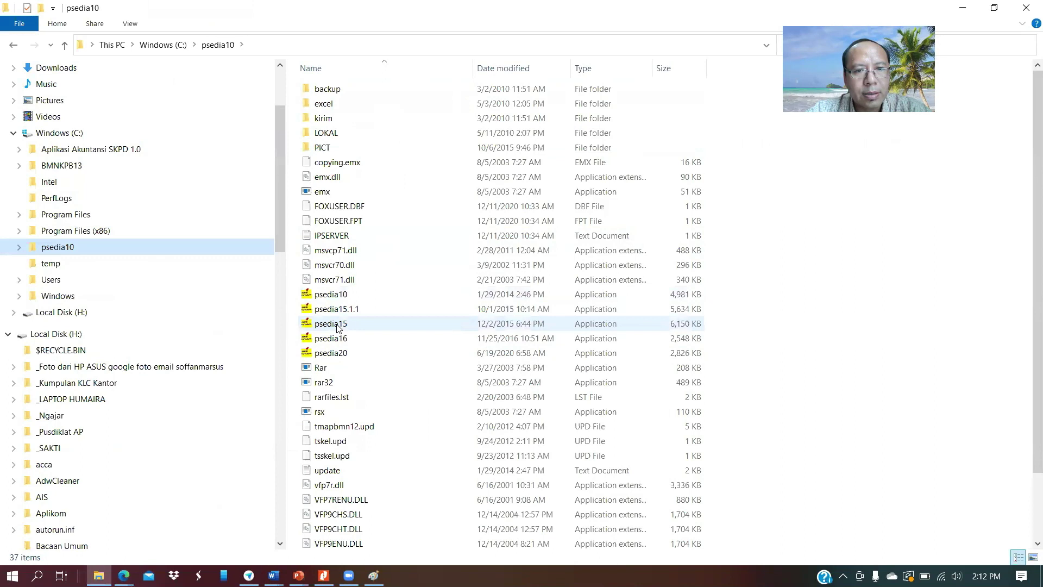
Launch psedia20 from the psedia10 folder to open the Persediaan login screen
click(339, 356)
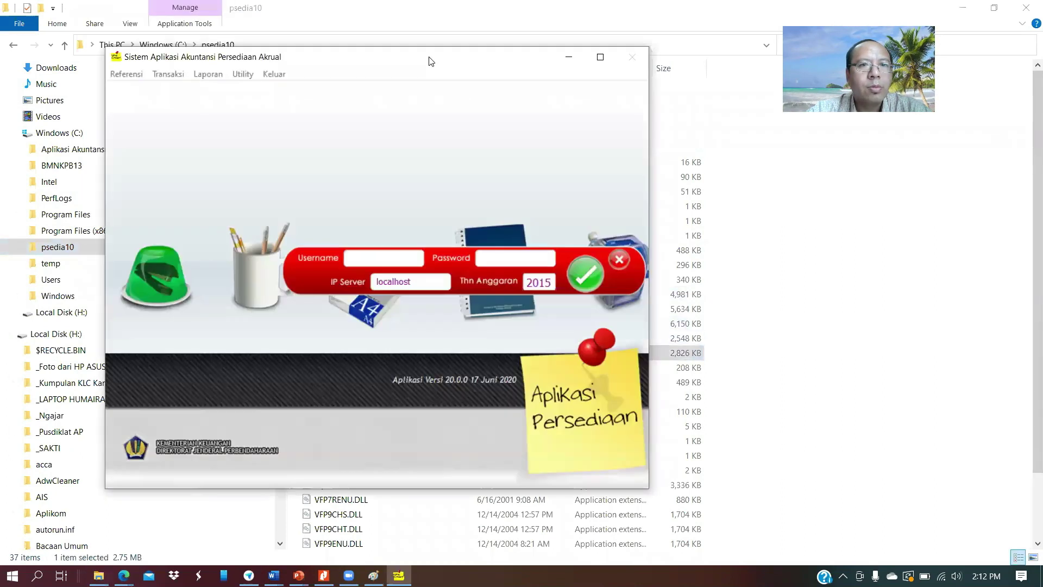
Log in with the administrator credentials, changing the budget year from 2015 to 2020
click(601, 57)
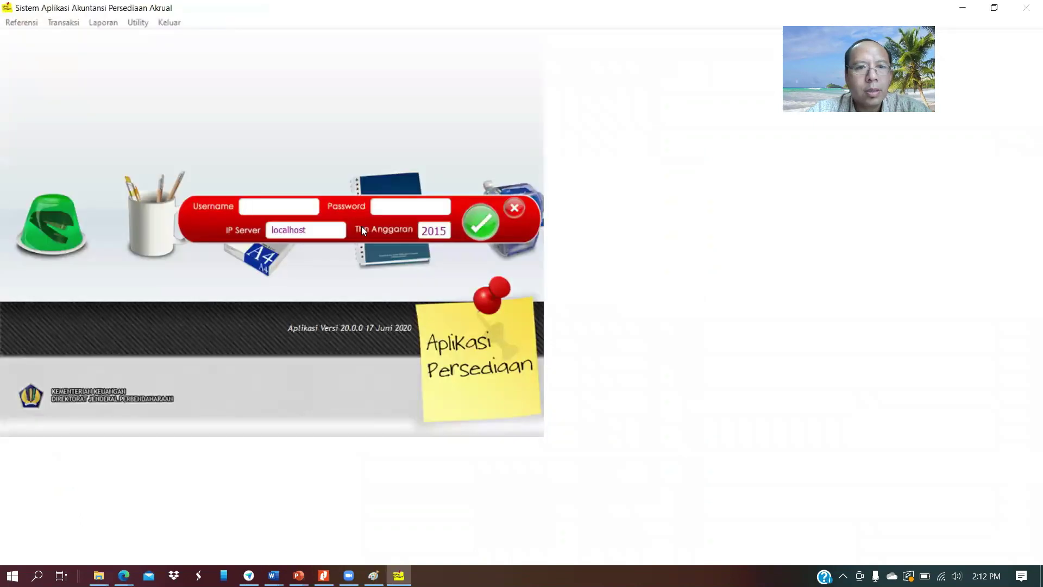
text(admin)
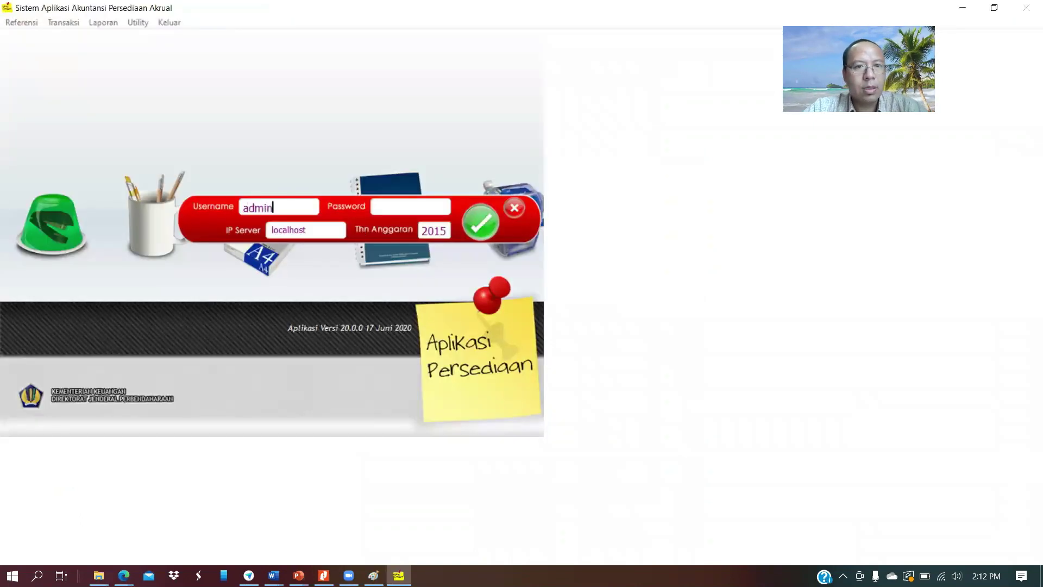
key(Tab)
text(admin)
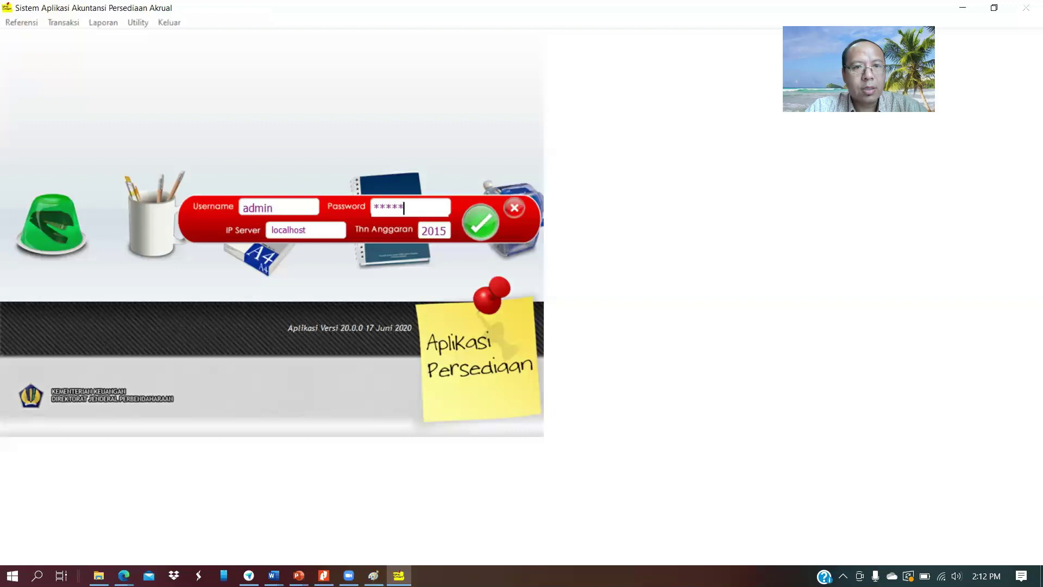
double_click(420, 227)
text(2020)
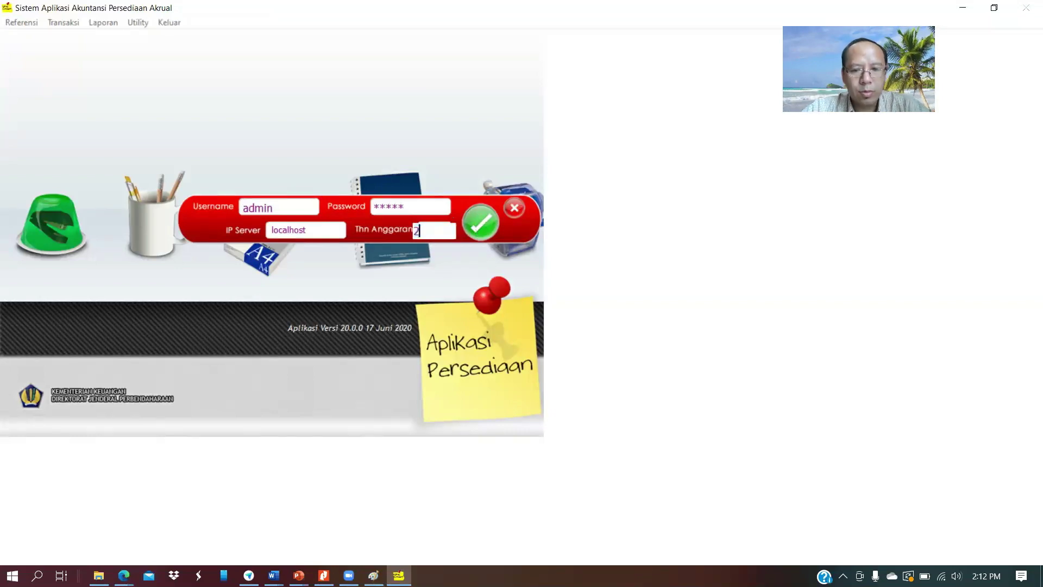
click(477, 222)
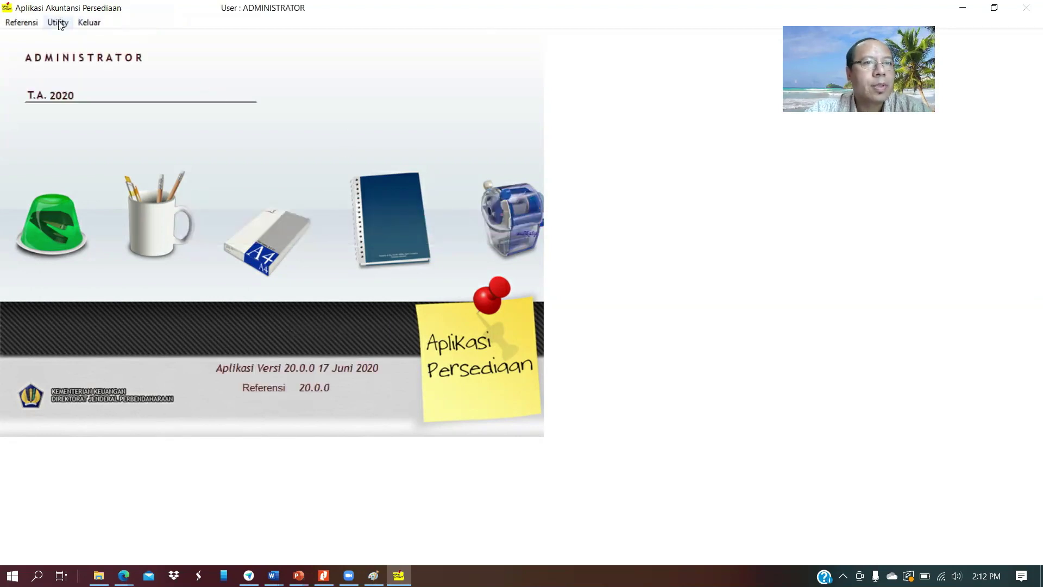
click(21, 23)
Start a new UAKPB entry with UAPB 015 Kementerian Keuangan and UAPPBE1 11
click(37, 75)
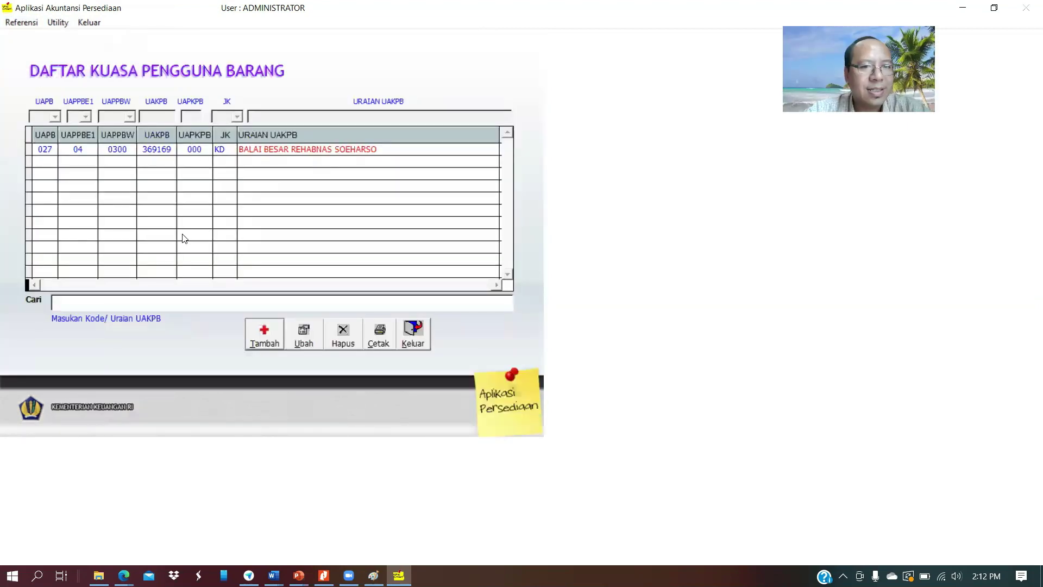
click(264, 334)
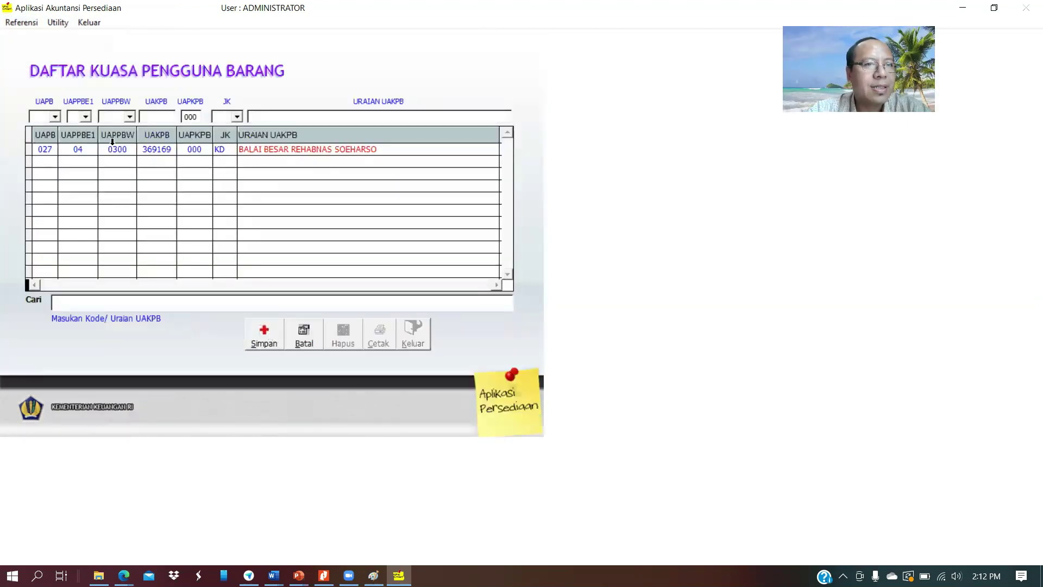
click(57, 116)
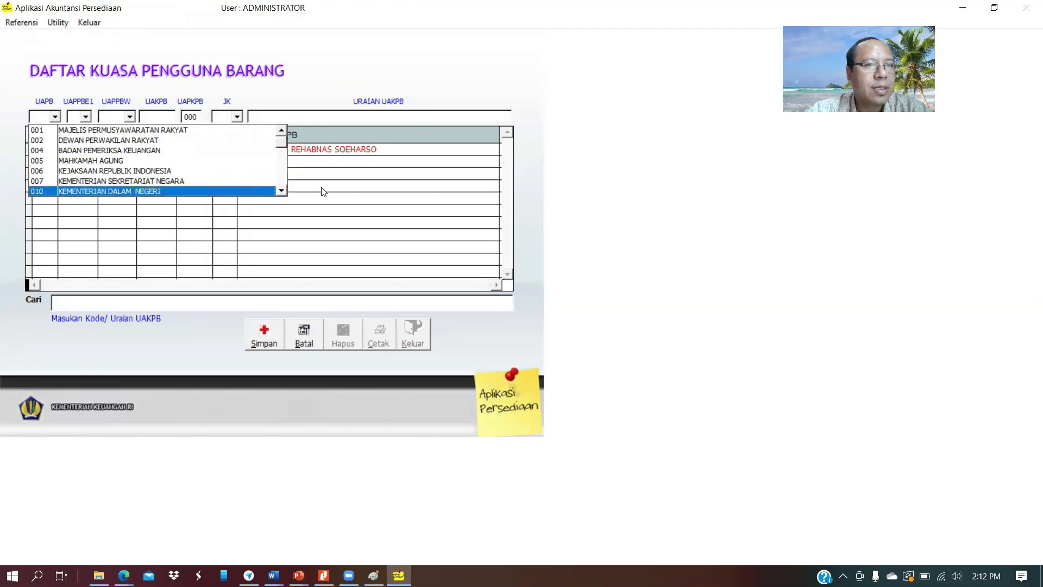
scroll(282, 193, down, 5)
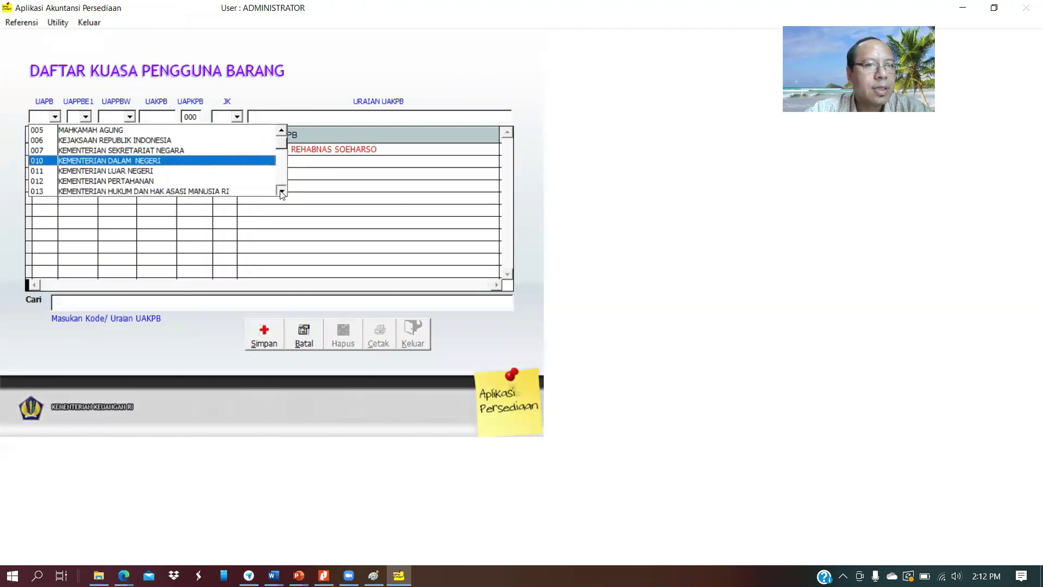
click(187, 177)
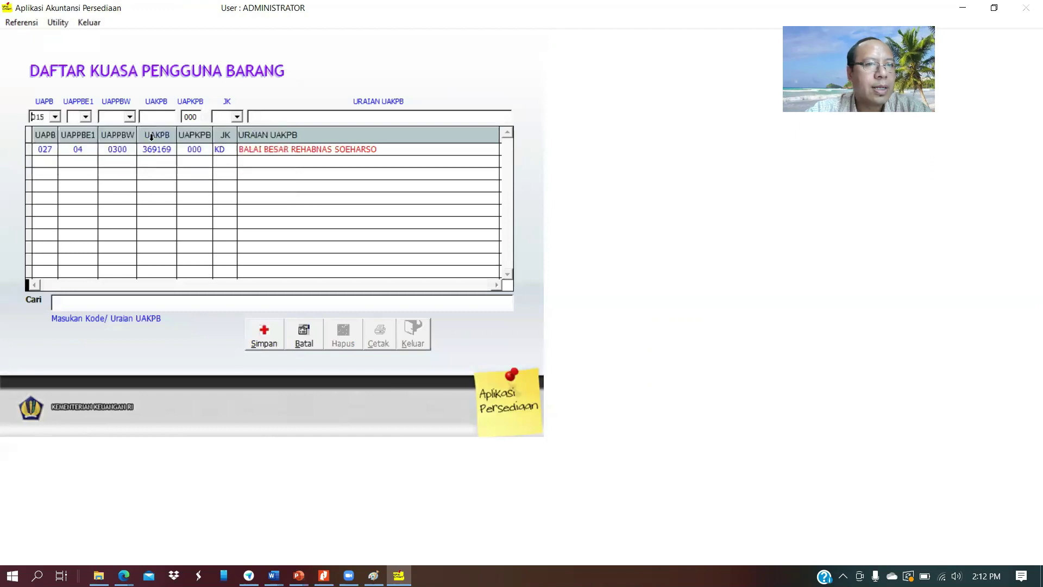
click(85, 117)
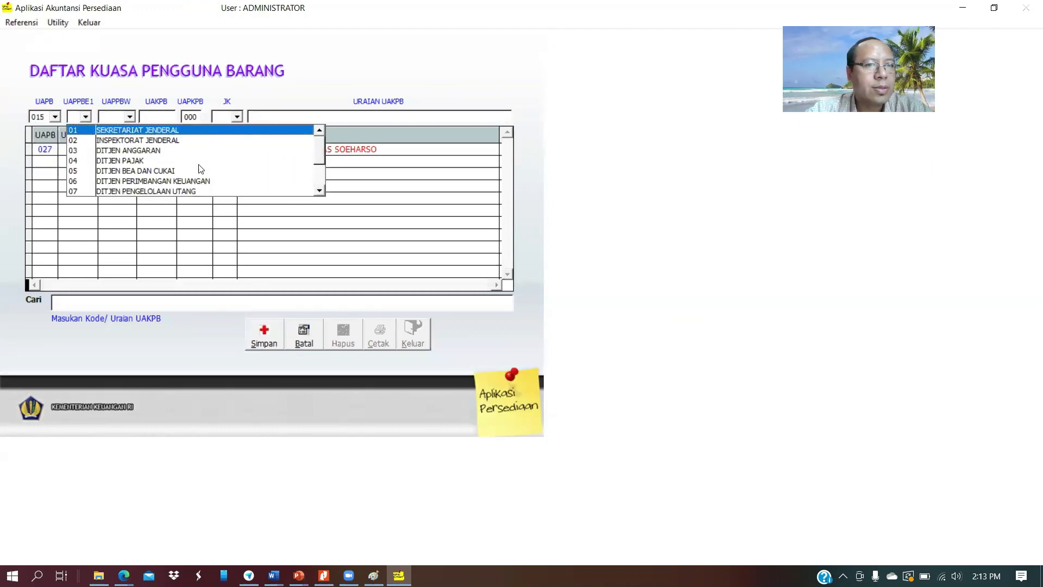
click(320, 191)
click(320, 191)
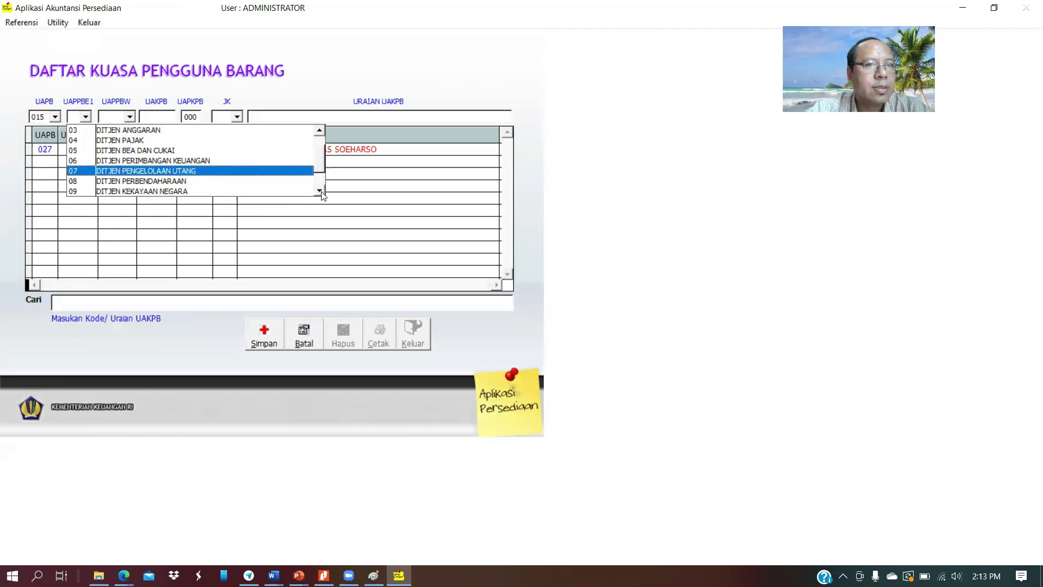
click(320, 191)
click(320, 191)
click(320, 191)
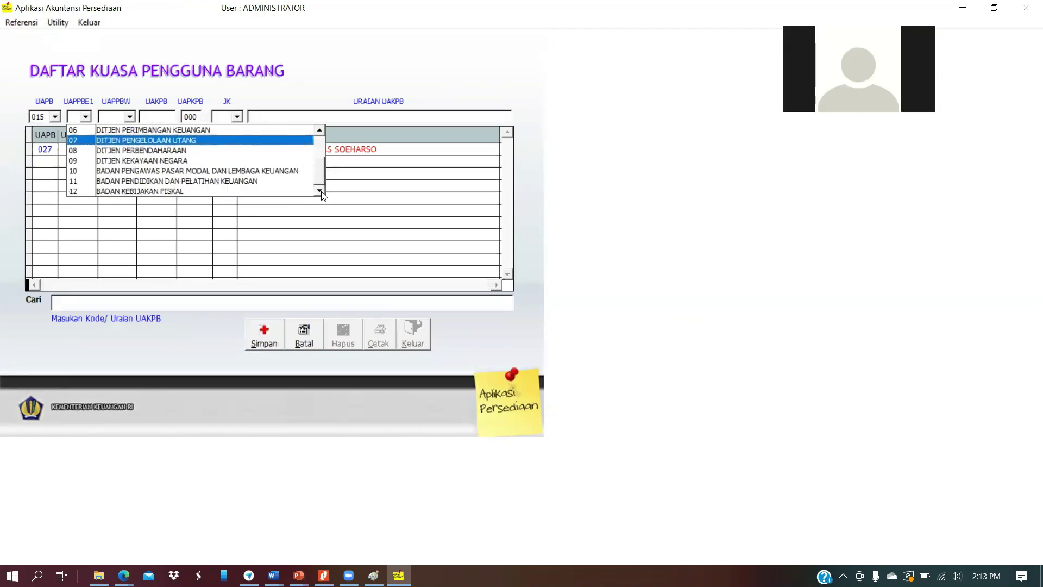
click(223, 181)
Enter UAPPB-W code 0100, then cancel the rejected entry and close the UAKPB list
click(130, 118)
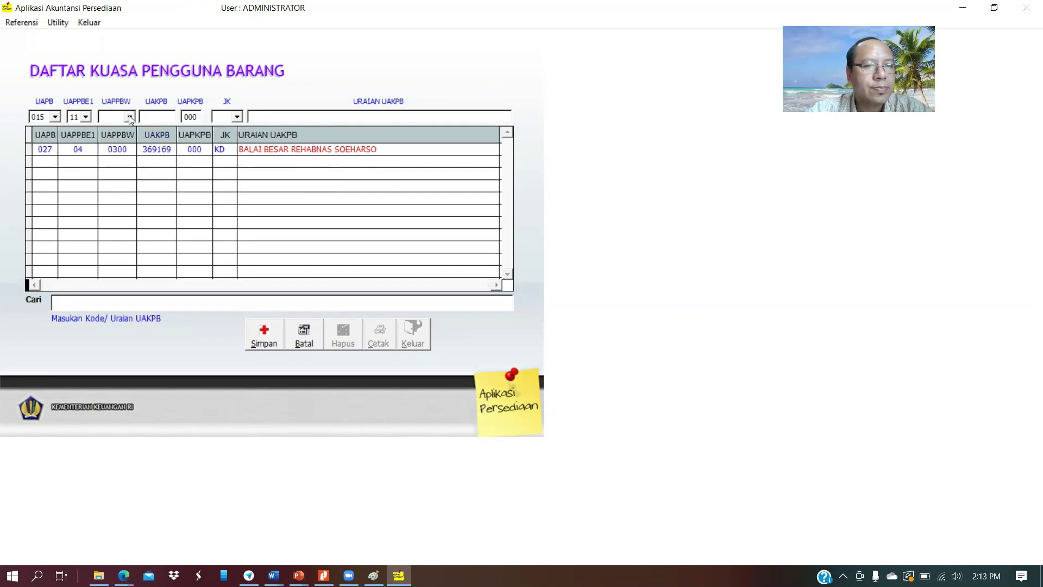
text(0100)
key(Return)
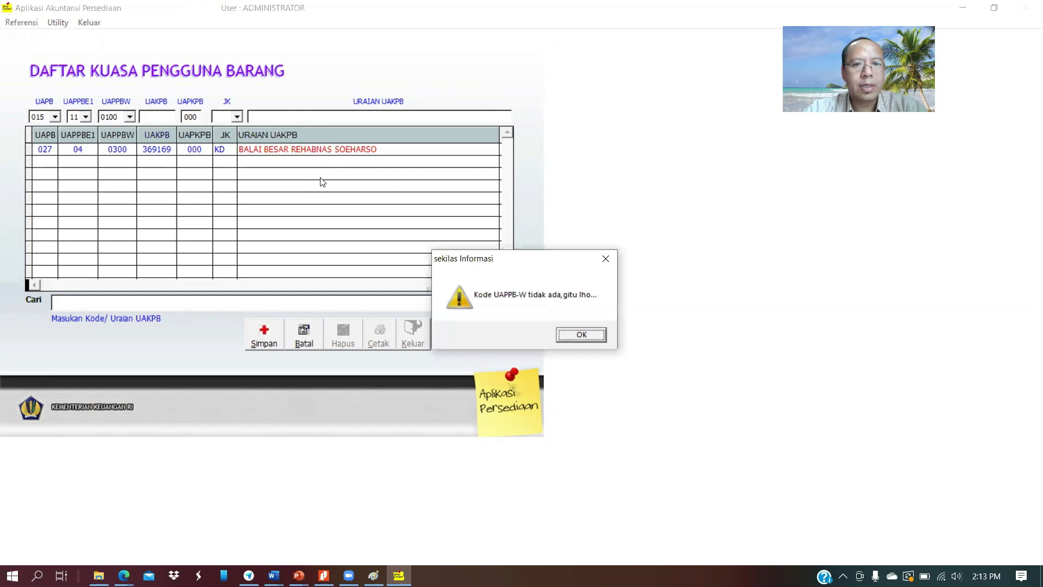
click(578, 332)
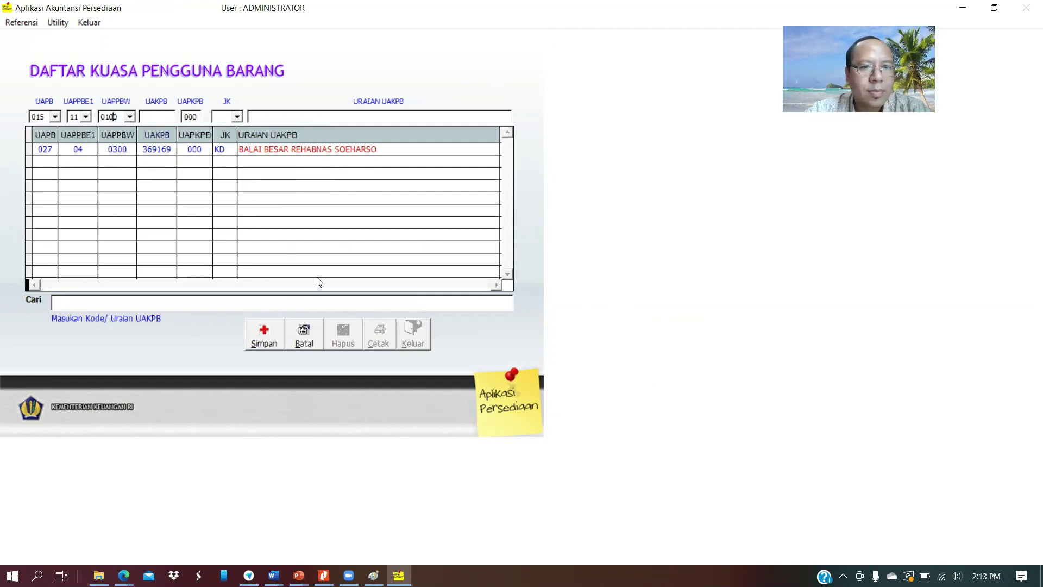
click(305, 332)
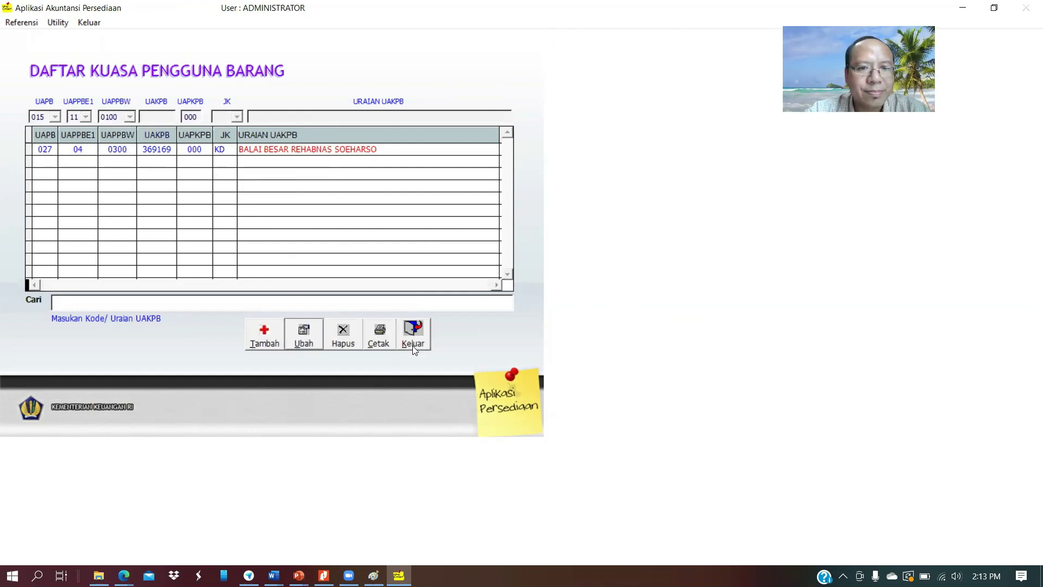
click(412, 336)
click(27, 23)
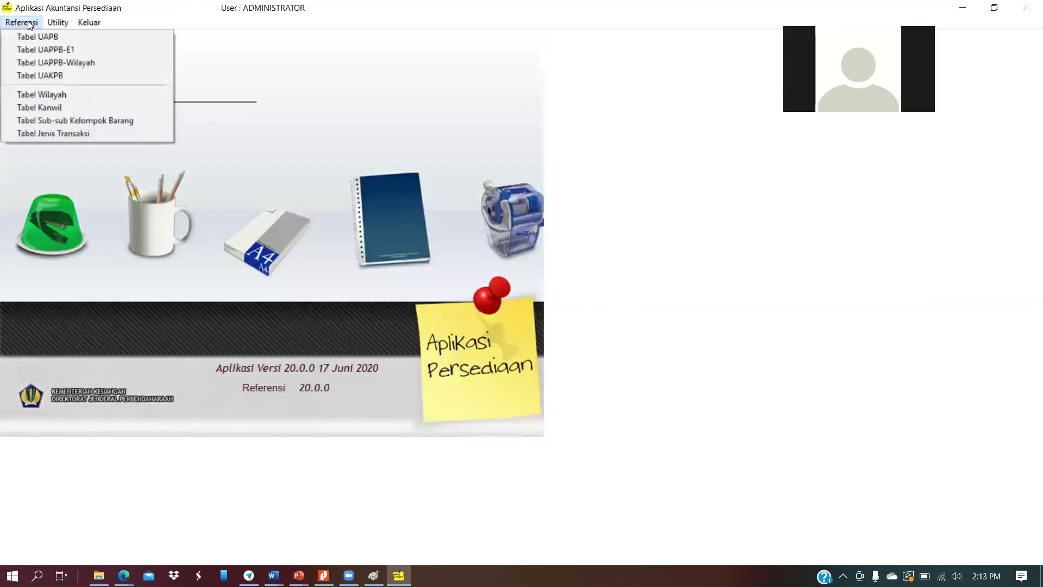
Start a new UAPPB-Wilayah entry under UAPB 015 and UAPPBE1 11
click(43, 62)
click(260, 324)
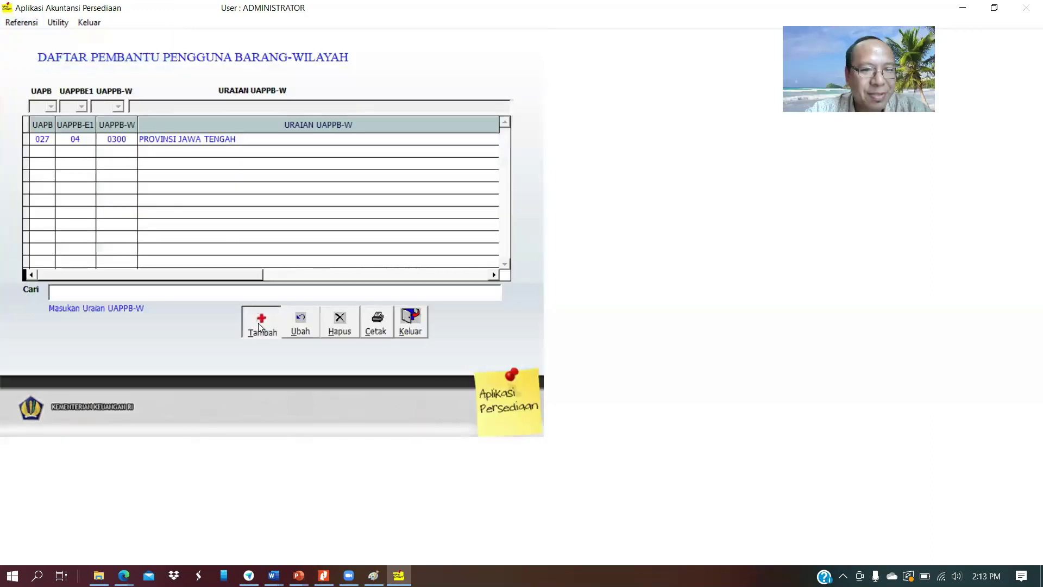
click(51, 107)
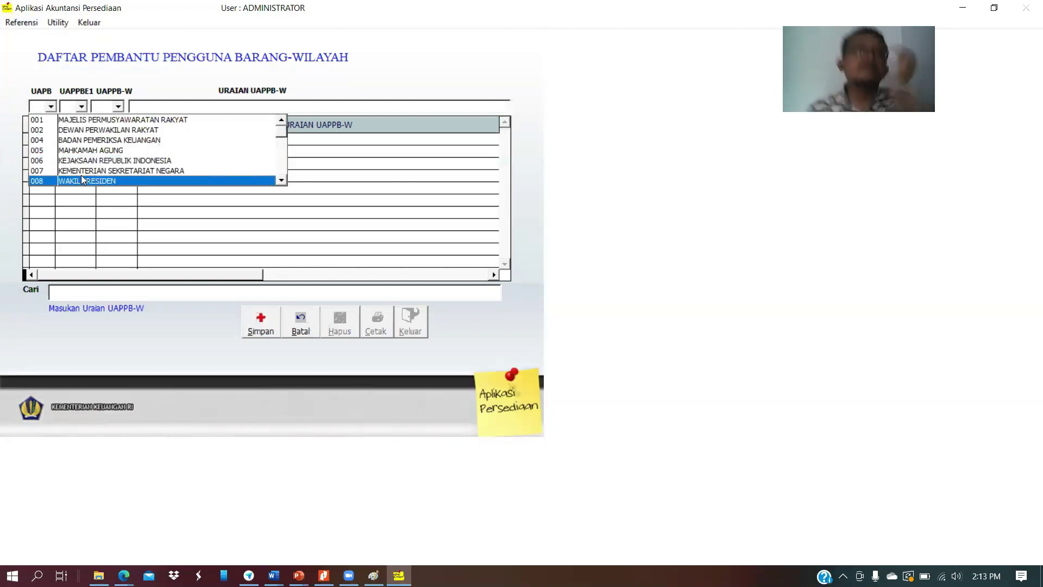
click(283, 180)
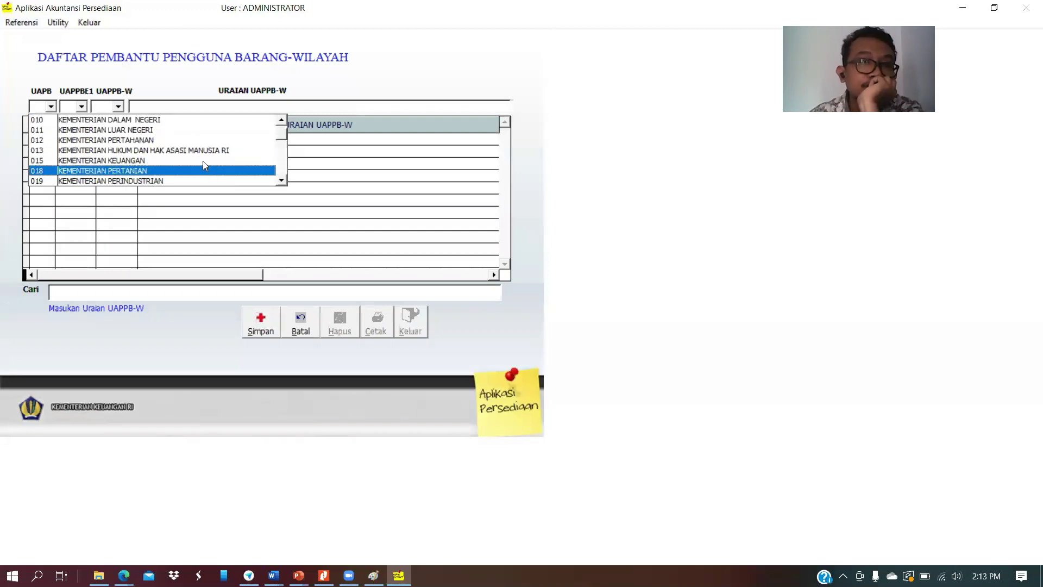
click(203, 161)
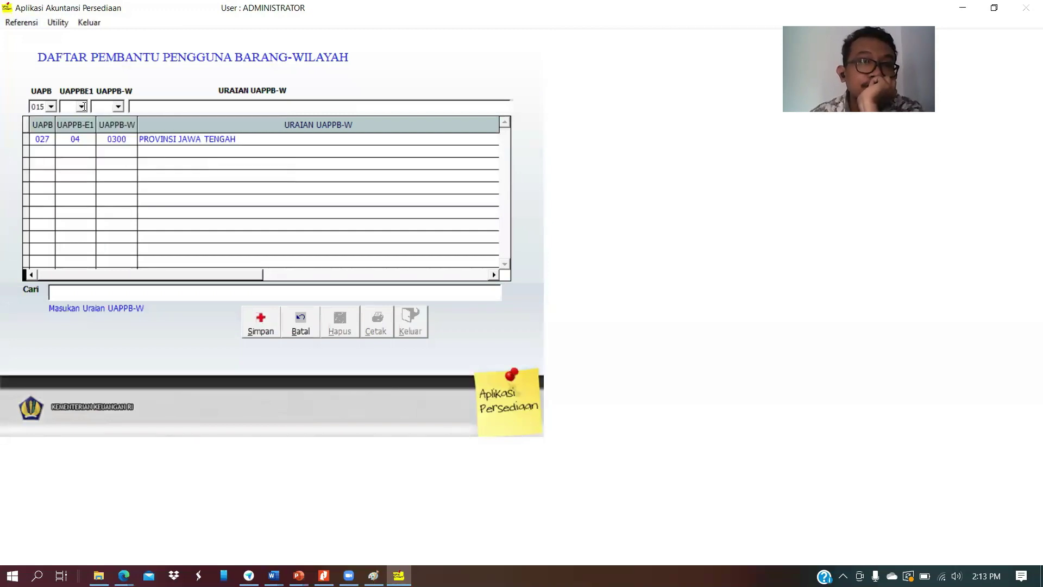
click(79, 107)
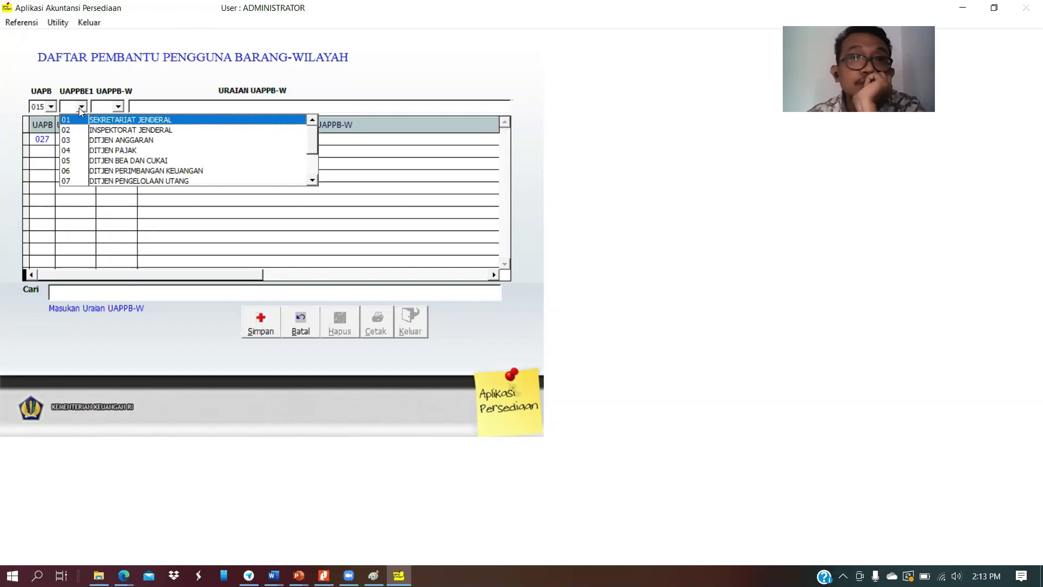
click(313, 181)
click(313, 181)
click(312, 181)
click(312, 181)
click(312, 181)
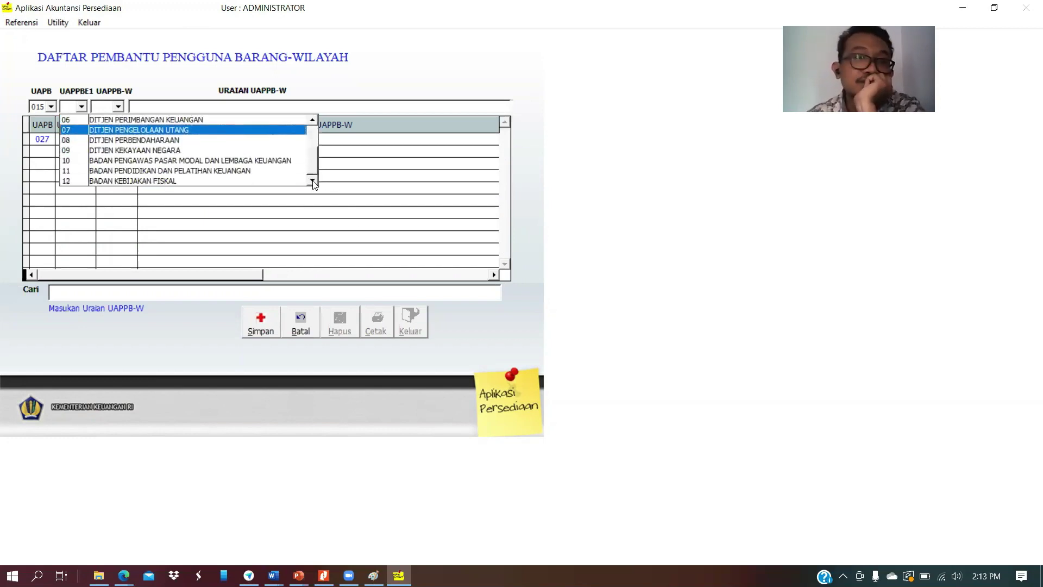
click(313, 121)
click(313, 121)
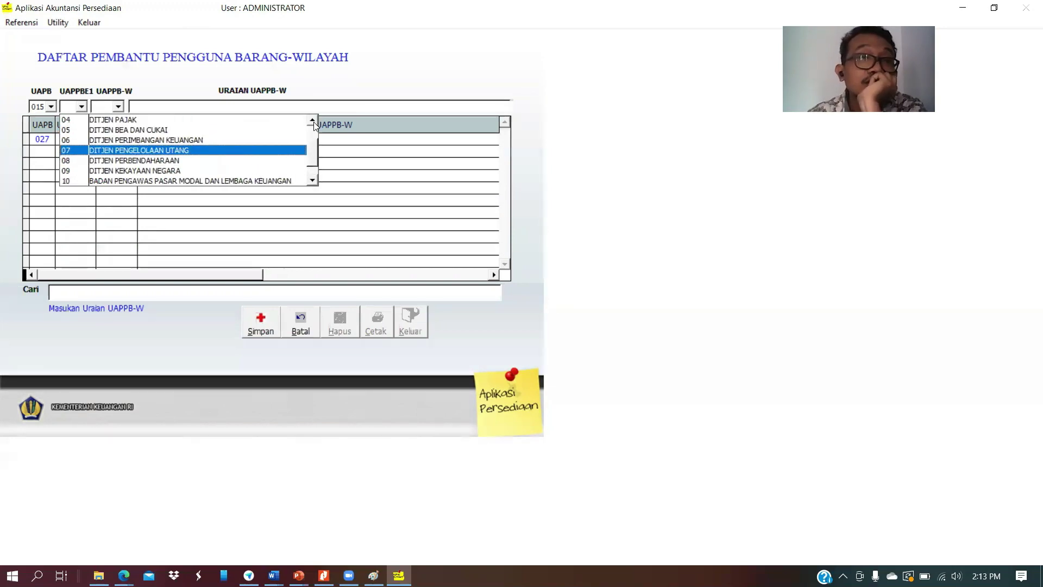
click(313, 181)
click(313, 181)
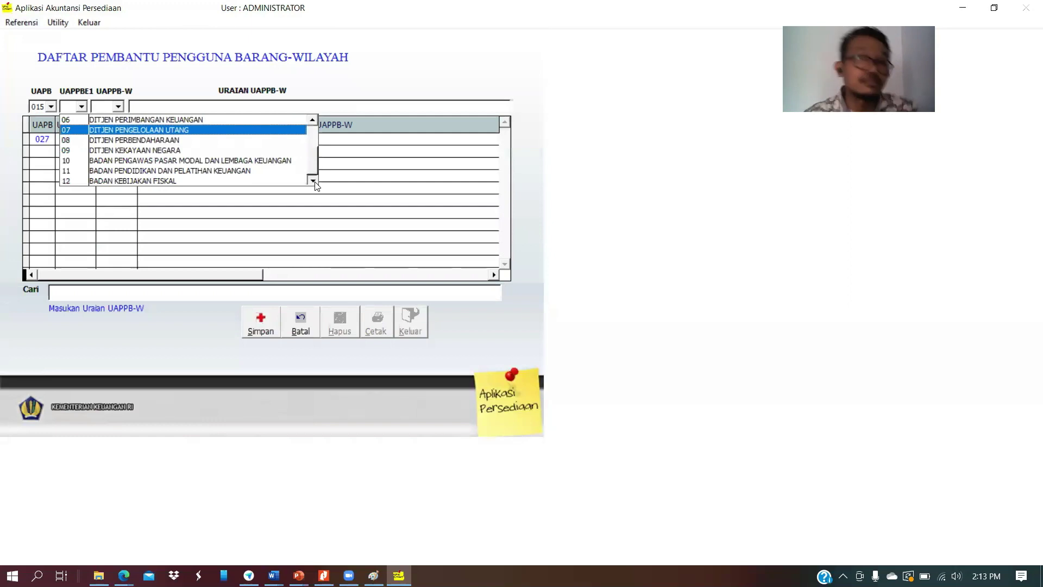
click(313, 123)
click(313, 123)
click(313, 122)
click(313, 123)
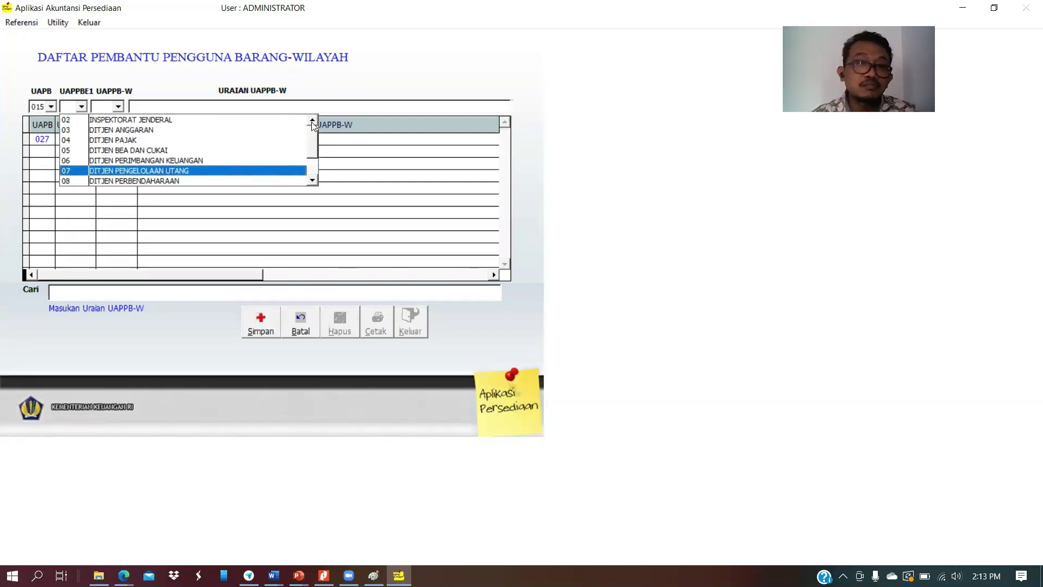
click(314, 182)
click(313, 182)
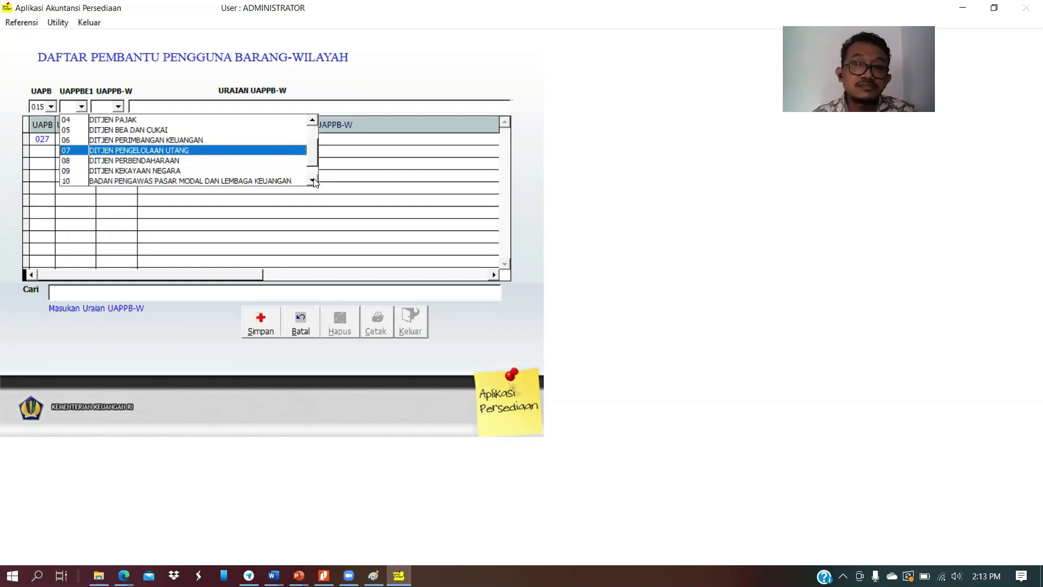
Choose UAPPB-W 0200, describe it as 'Provinsi Jawa Barat', and save it
click(161, 125)
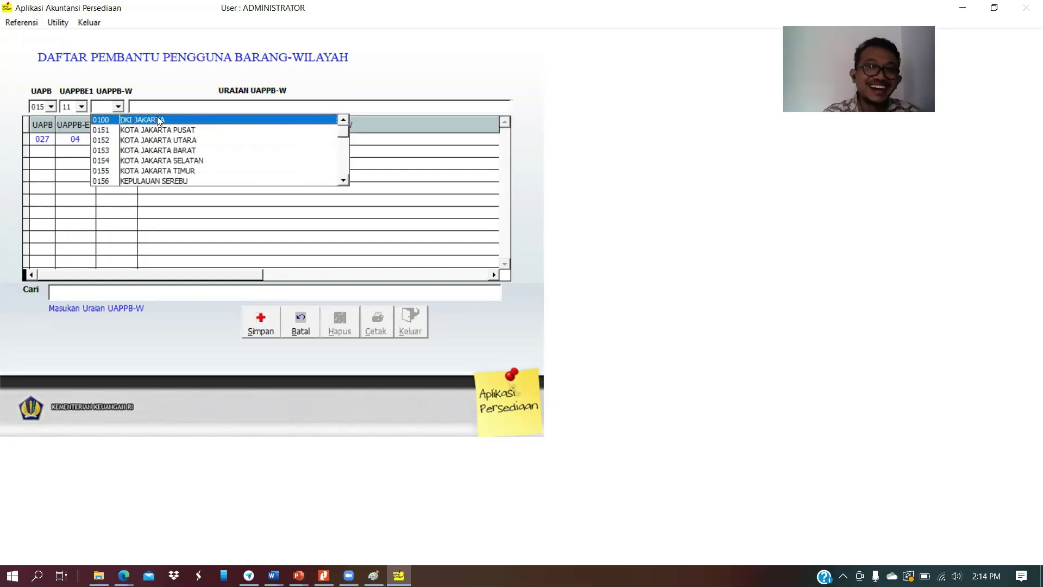
click(344, 180)
click(344, 181)
click(344, 181)
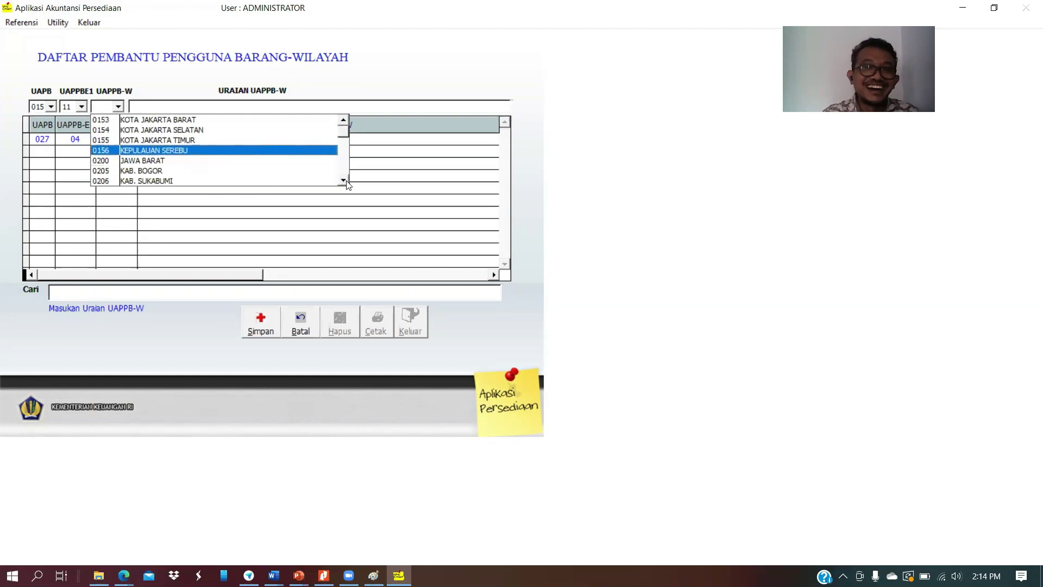
click(235, 161)
click(162, 107)
text(Provinsi Jawa Barat)
click(269, 320)
key(Escape)
click(15, 24)
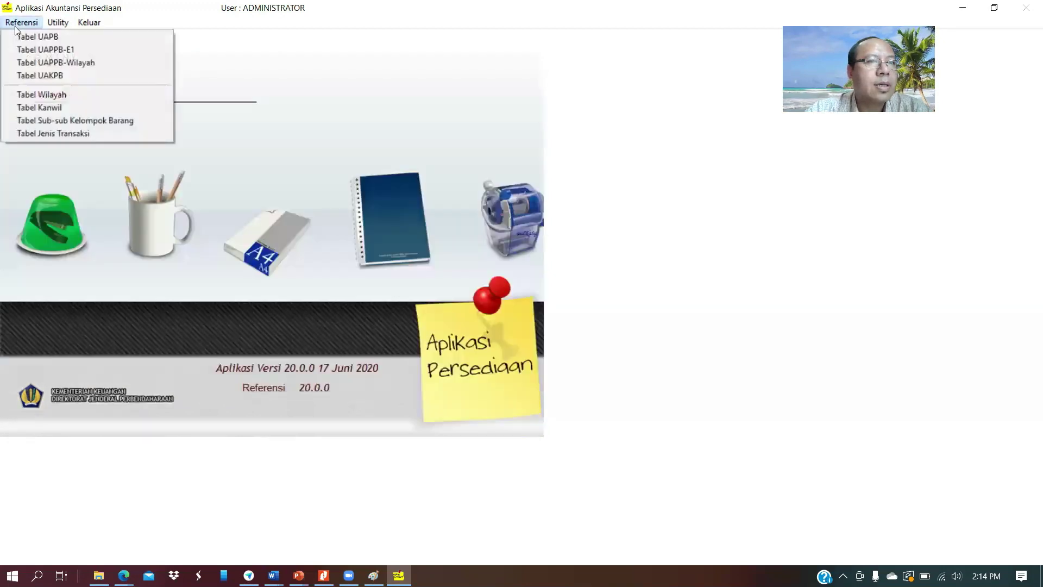
Start a new UAKPB entry under UAPB 015, UAPPB-E1 11 and UAPPB-W 0200
click(51, 75)
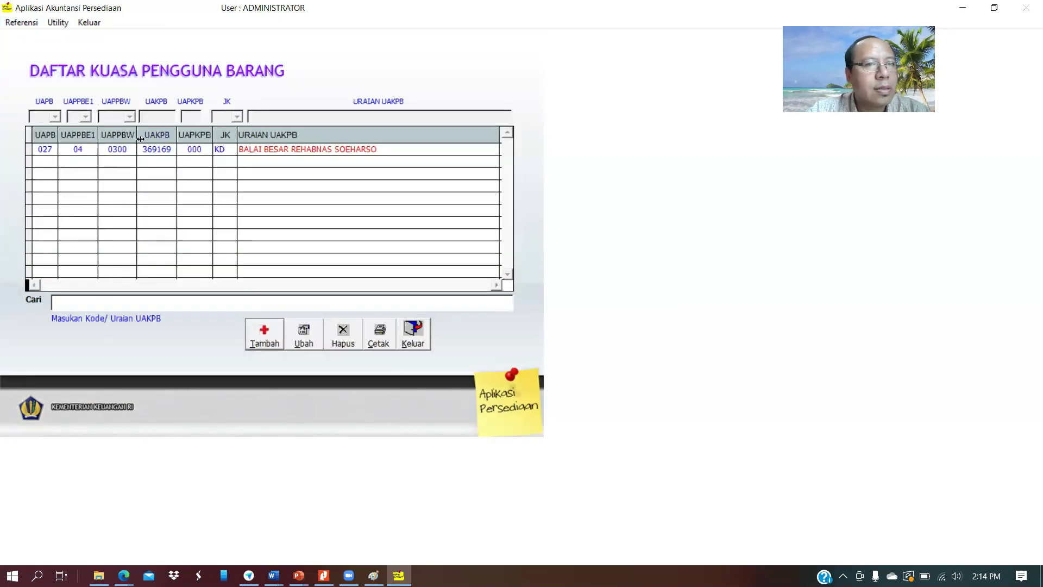
click(274, 340)
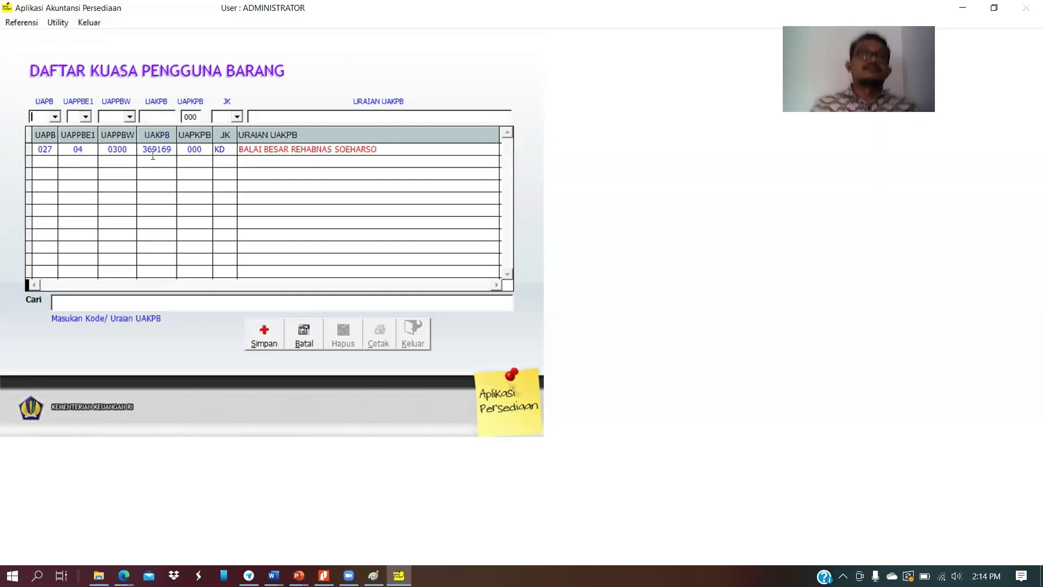
click(55, 116)
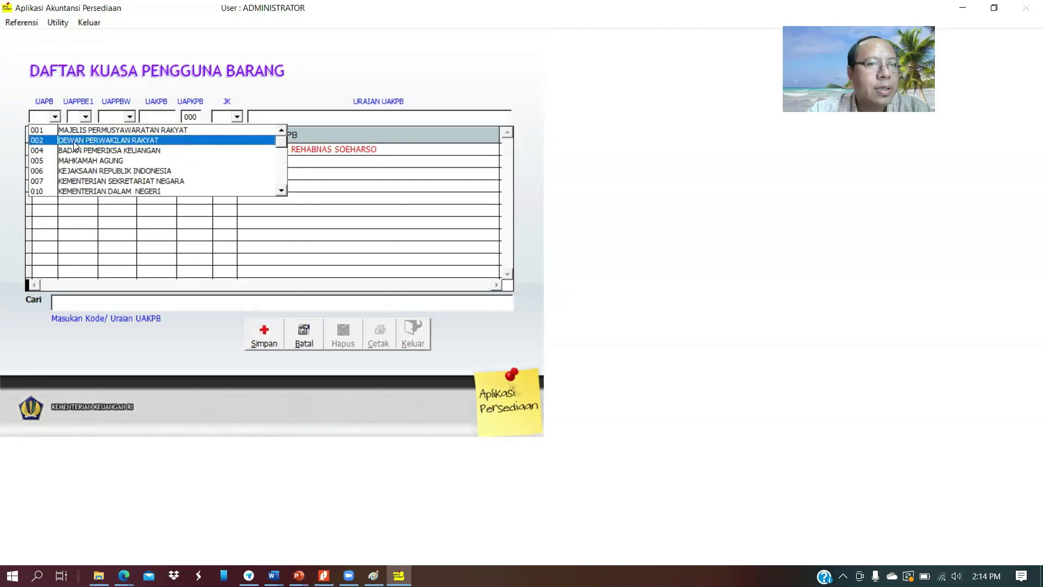
click(282, 191)
click(282, 190)
click(282, 190)
click(282, 190)
click(282, 190)
click(282, 190)
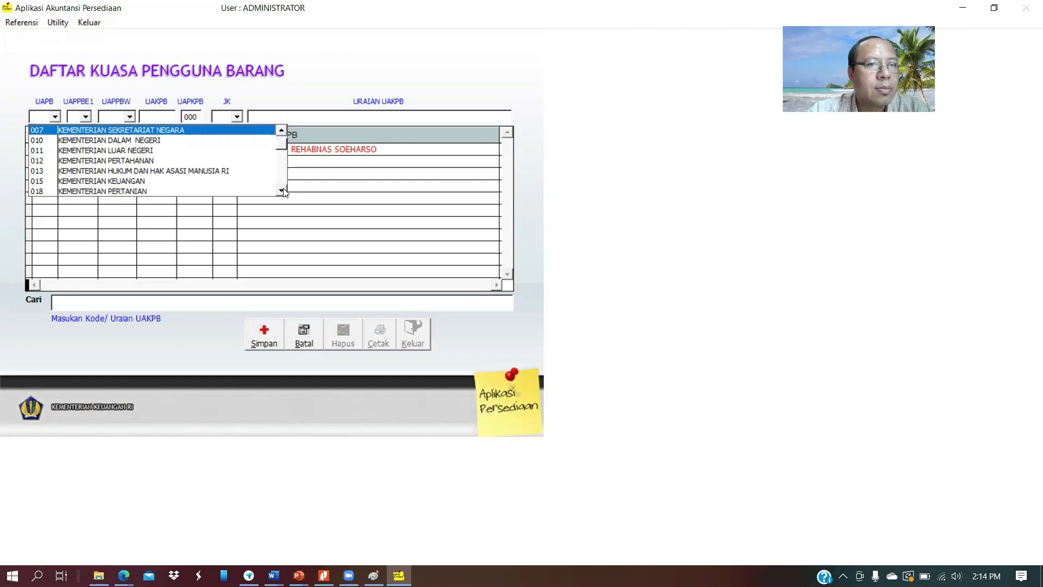
click(230, 182)
click(86, 116)
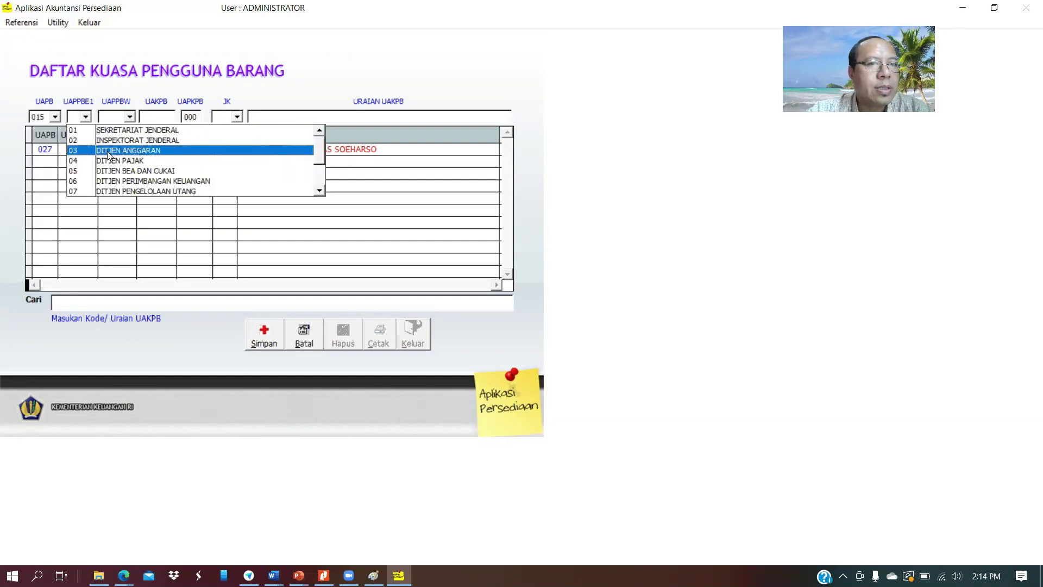
click(319, 190)
click(320, 190)
click(319, 190)
click(320, 190)
click(320, 190)
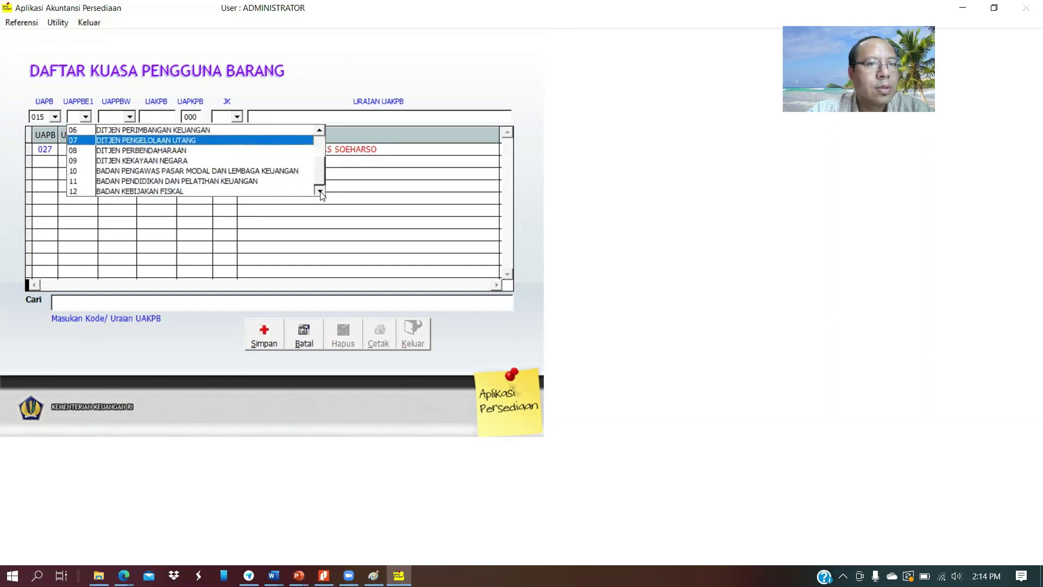
click(247, 181)
click(133, 116)
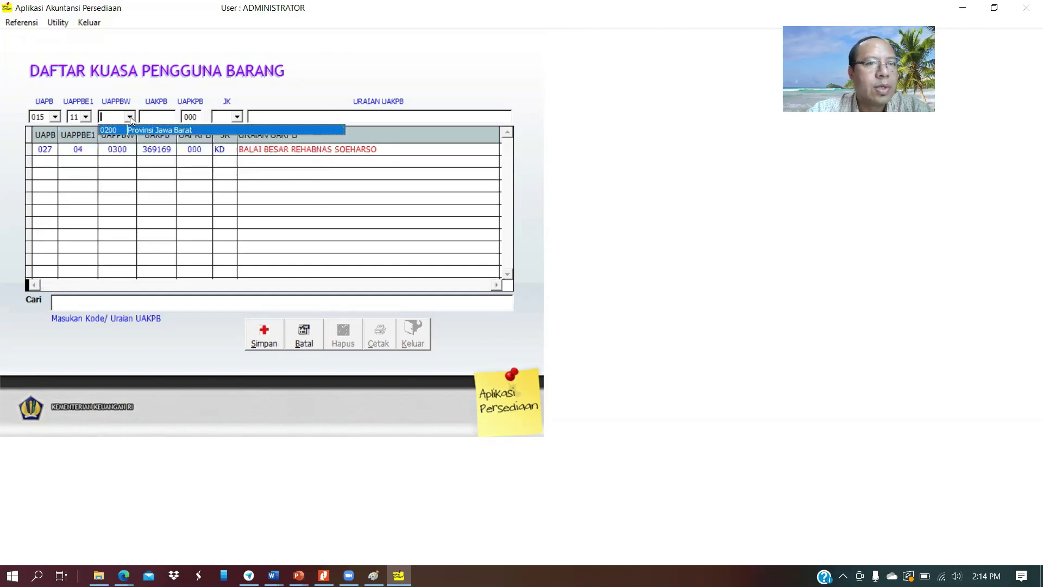
click(136, 128)
Enter UAKPB code 12345, office type KP and description 'Pusdiklat Belajar Apa Saja'
click(143, 116)
text(1234)
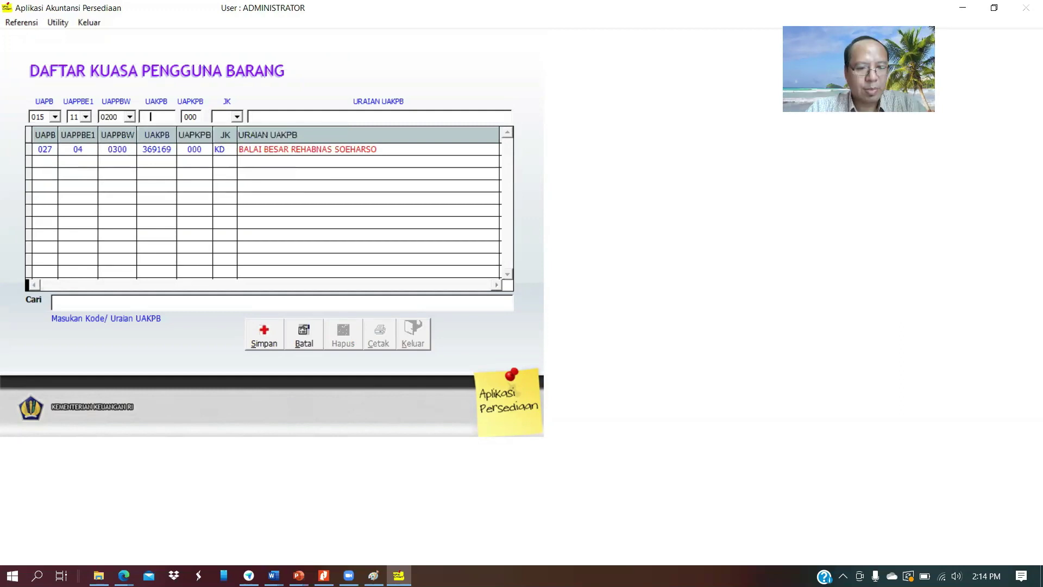
text(5)
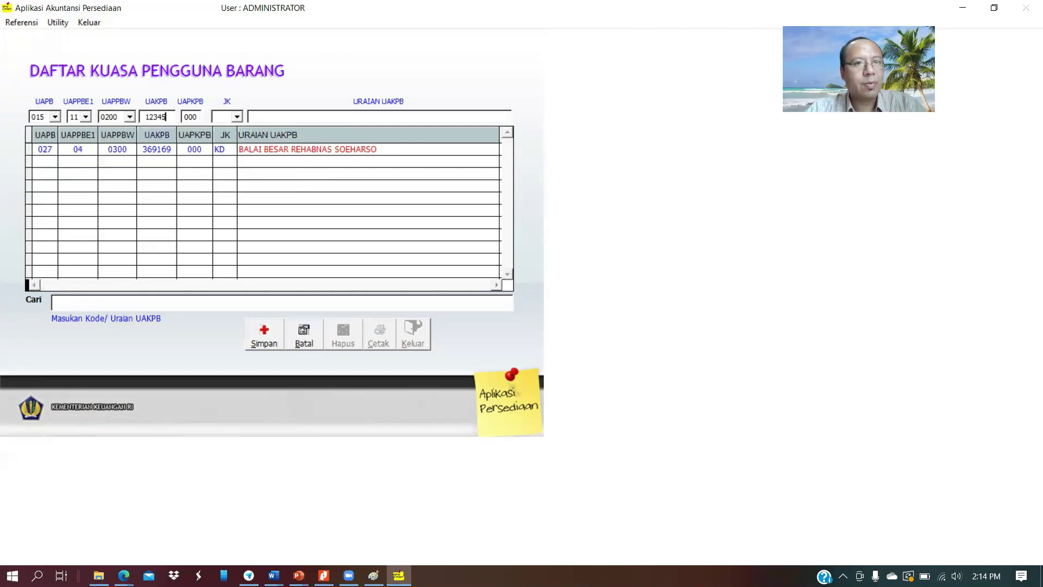
click(235, 117)
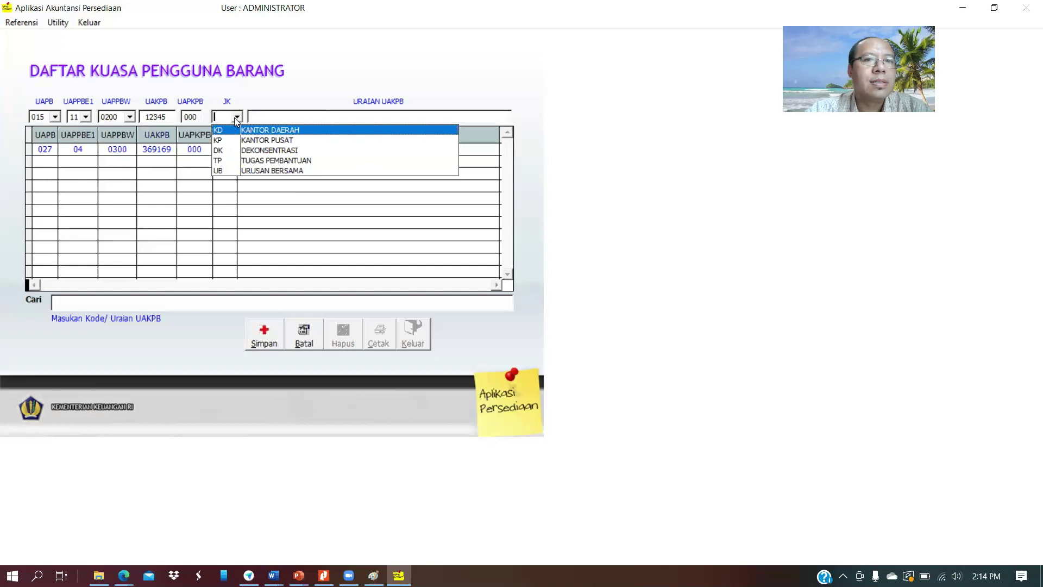
click(244, 141)
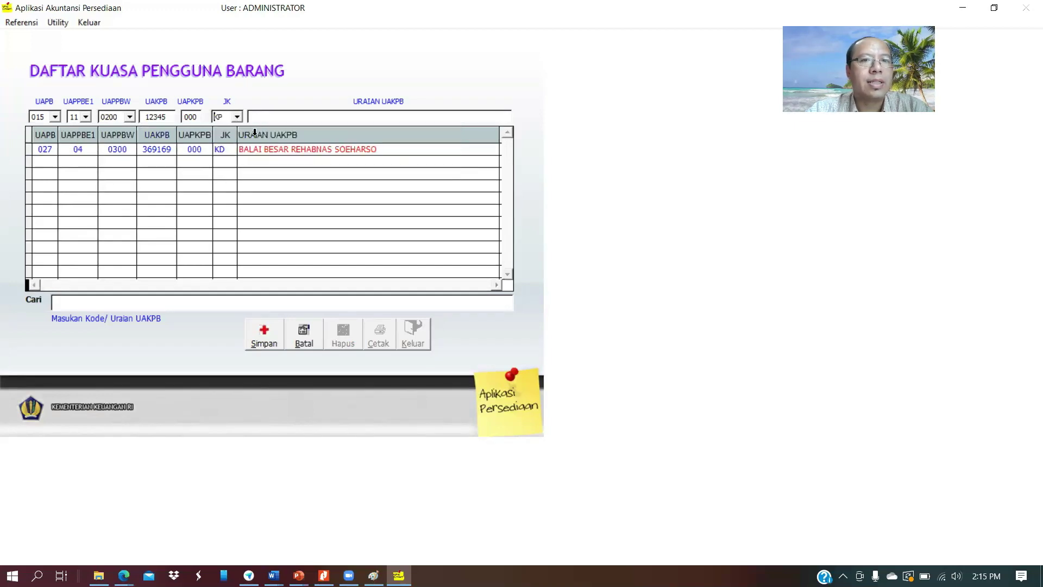
click(262, 118)
text(Pusdiklat)
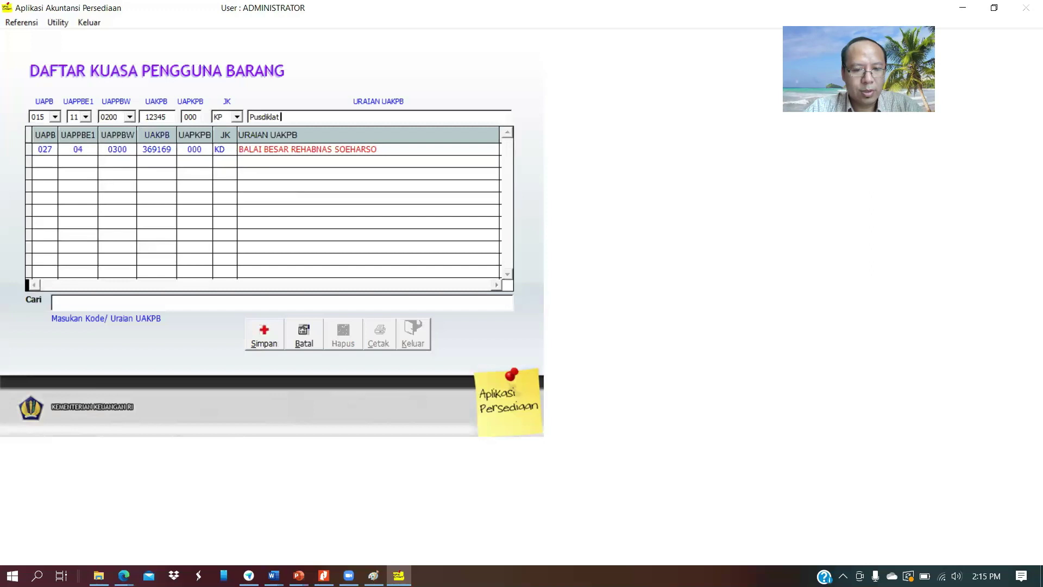
text( Belaja)
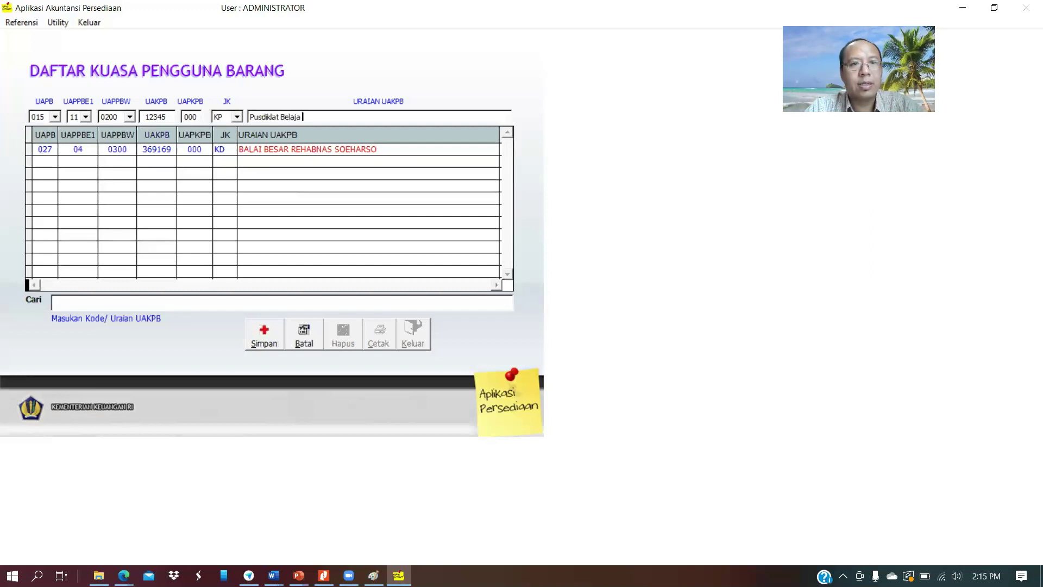
text(r Apa Saja)
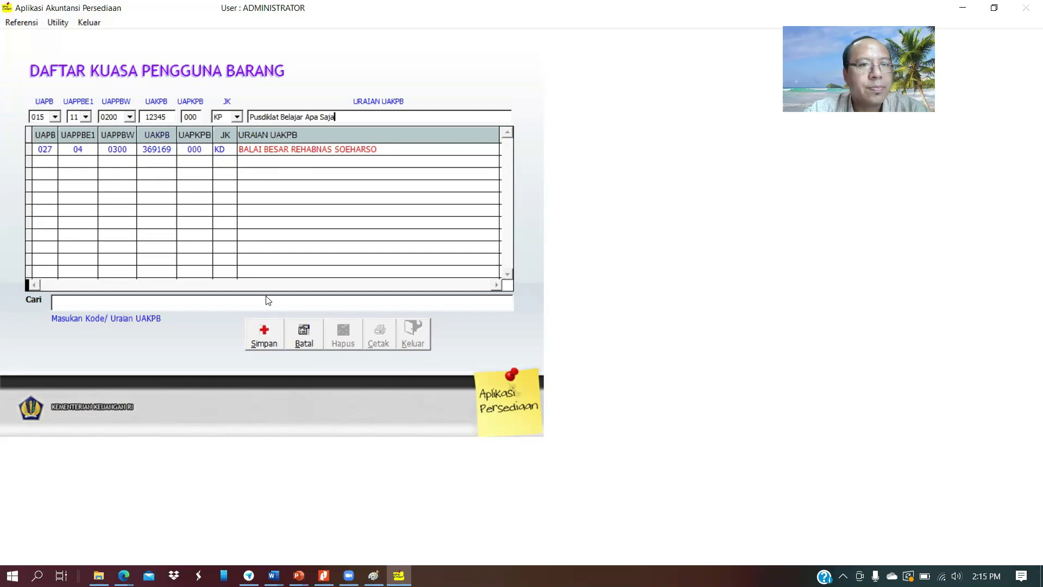
Complete the code to 123456 after the incomplete-code warning, save, and close the list
click(275, 329)
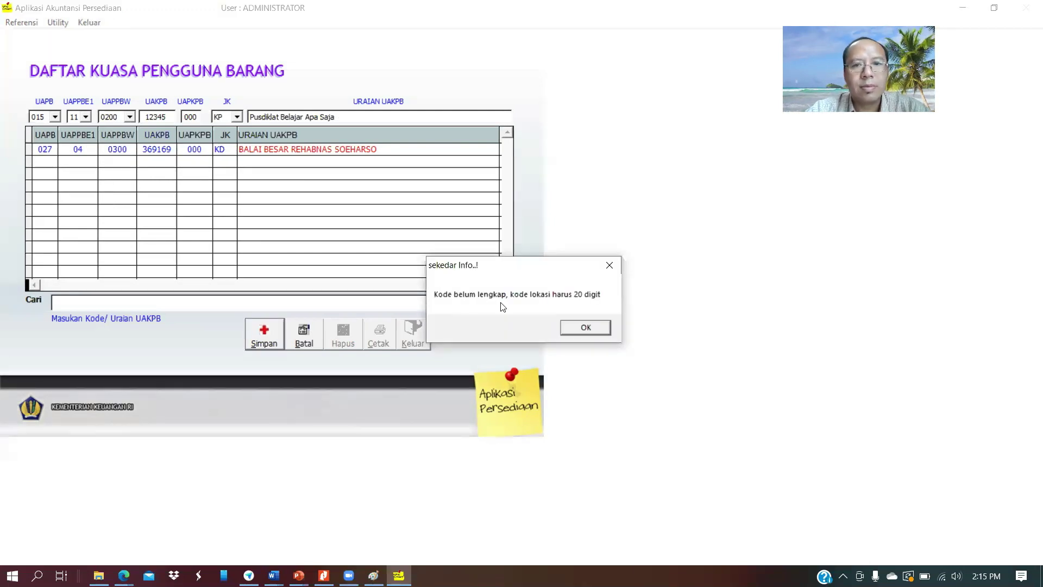
click(585, 331)
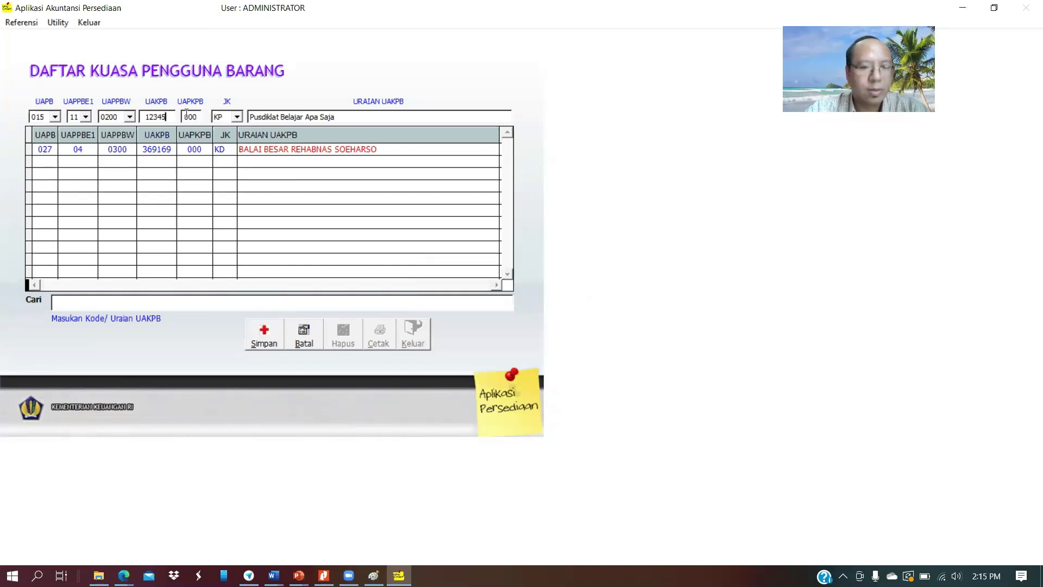
text(6)
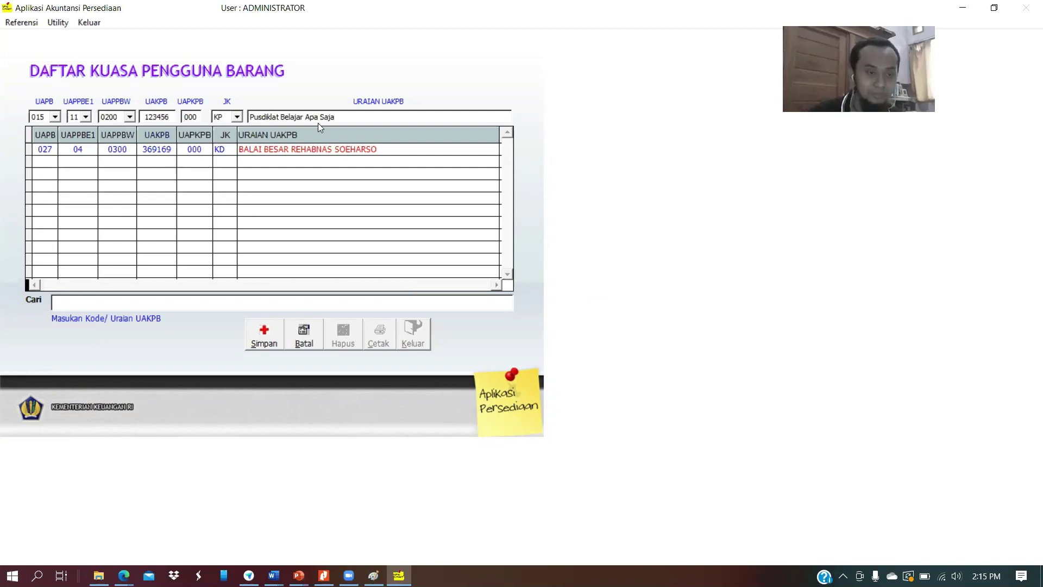
click(267, 340)
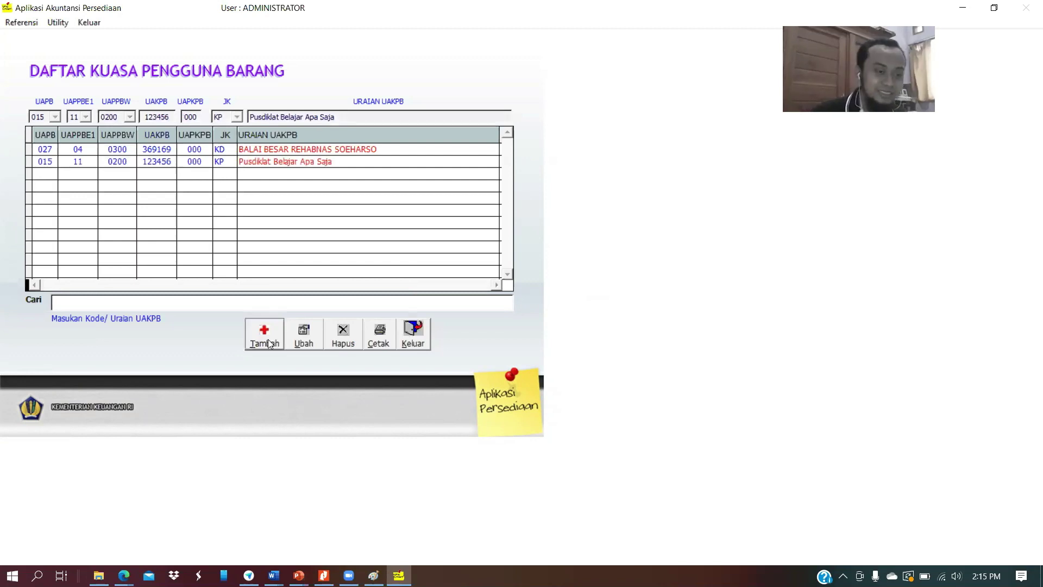
click(412, 338)
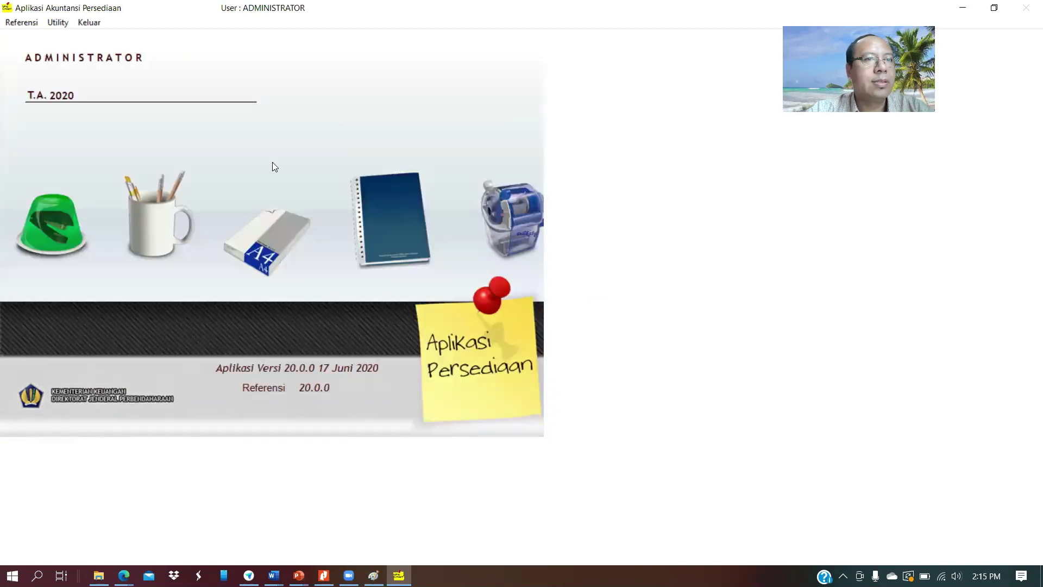
Start a new user in Setup User, filling name, user id and password fields
click(61, 22)
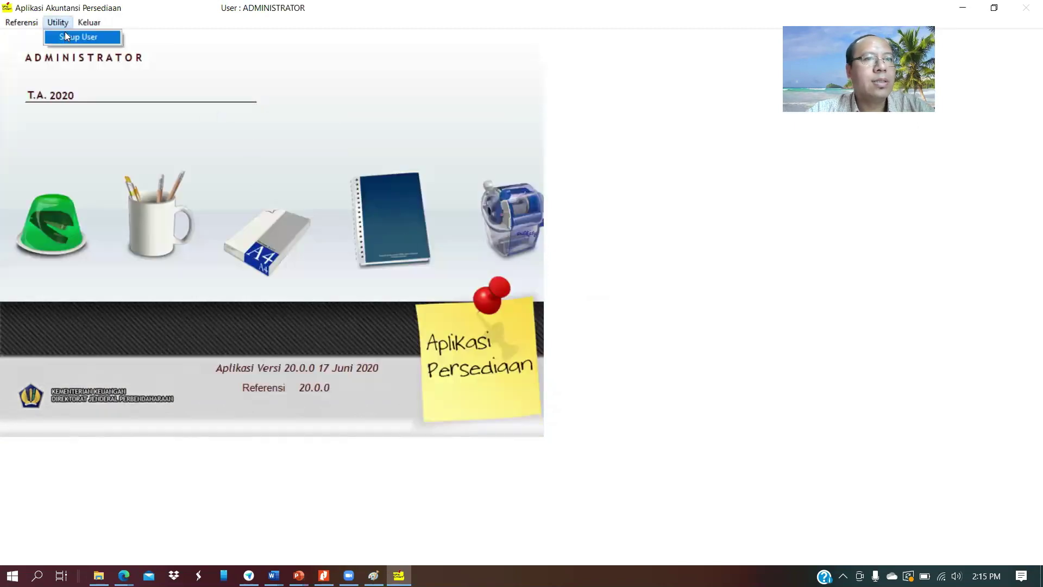
click(67, 36)
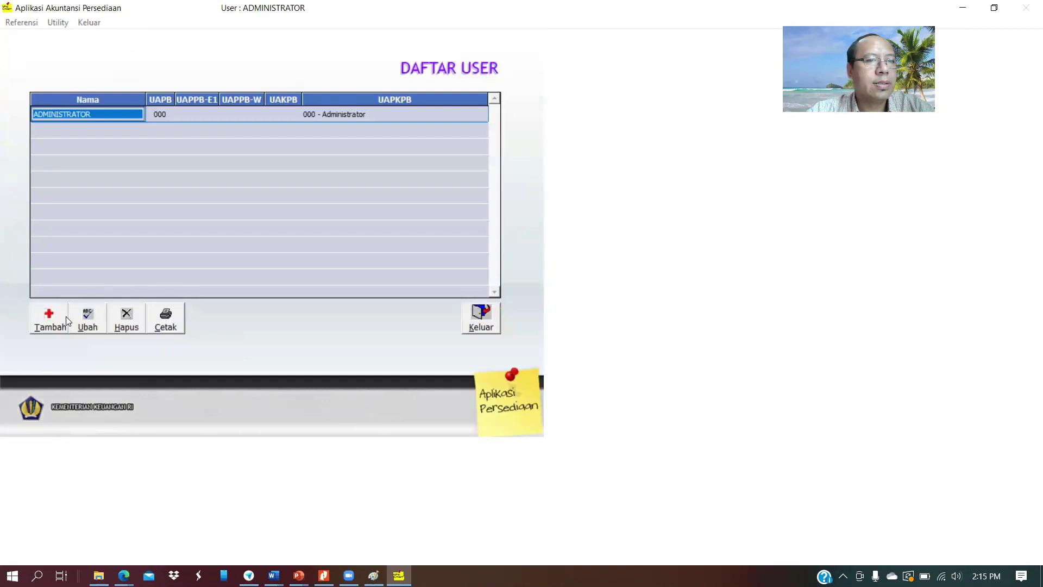
click(54, 319)
text(a)
key(Return)
text(a)
key(Return)
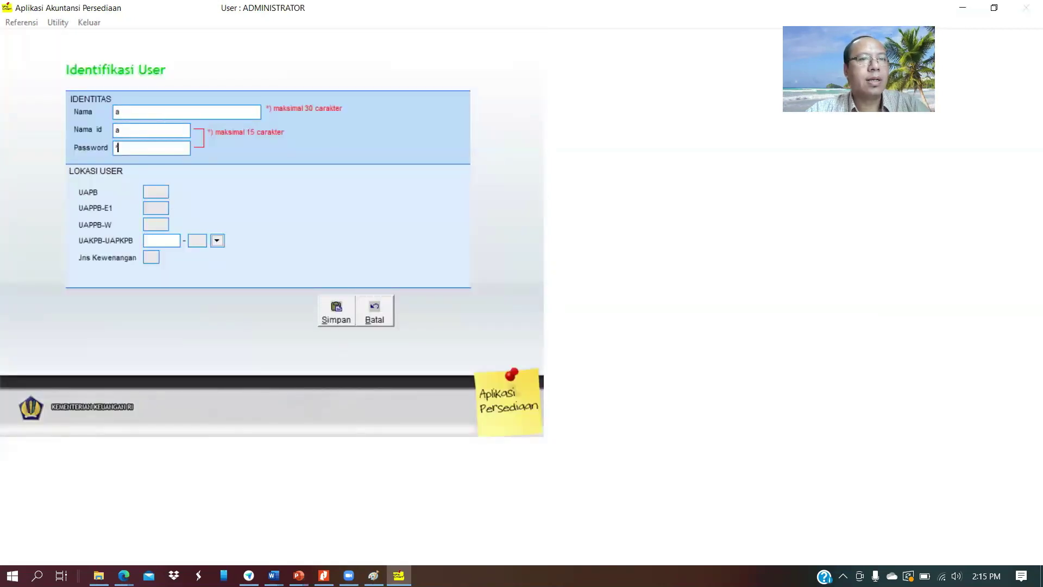
text(a)
key(Return)
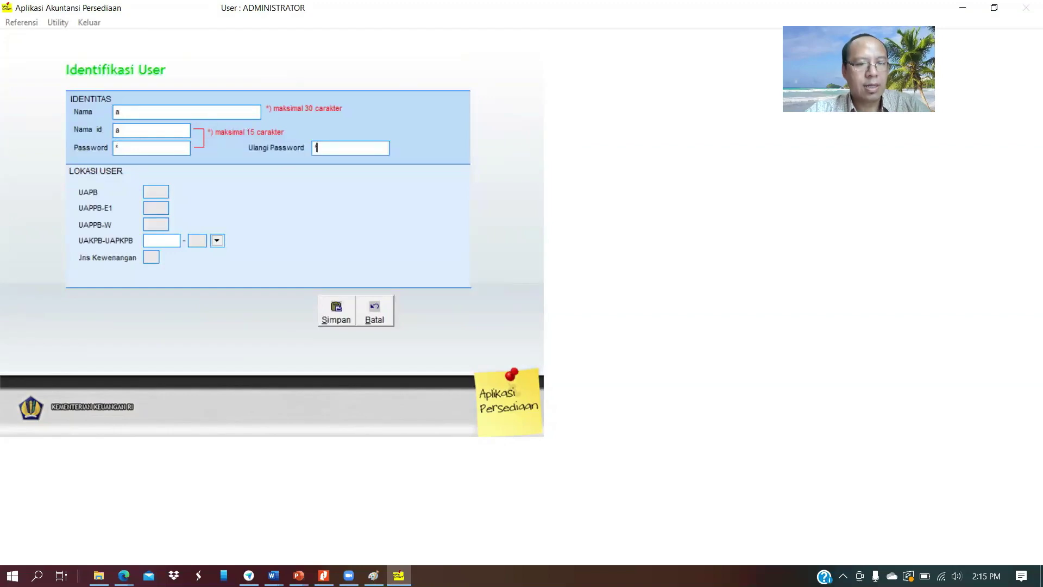
Assign the user to UAKPB 123456, save, and close the user list
click(154, 240)
text(123456)
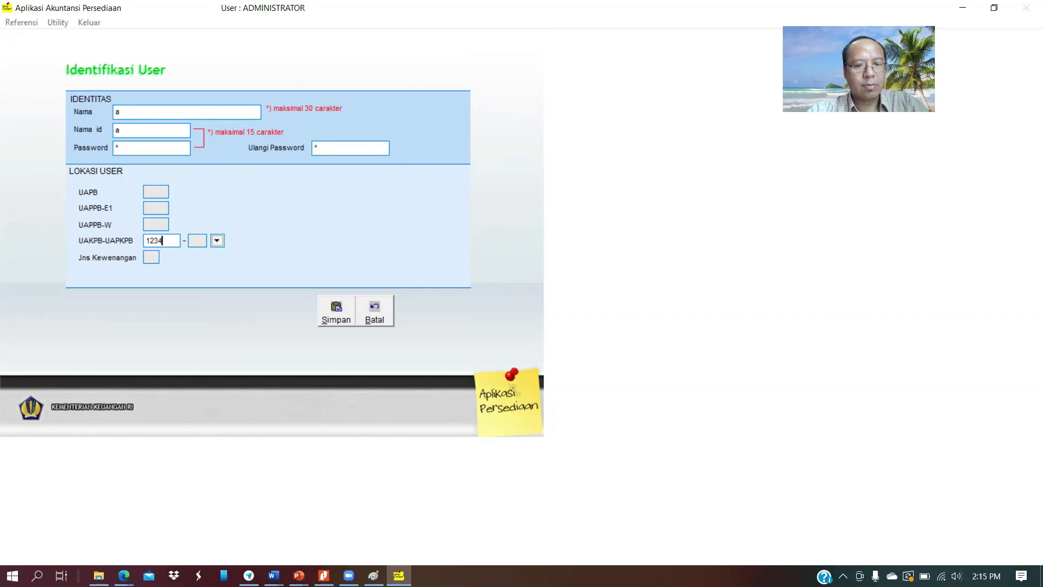
click(343, 309)
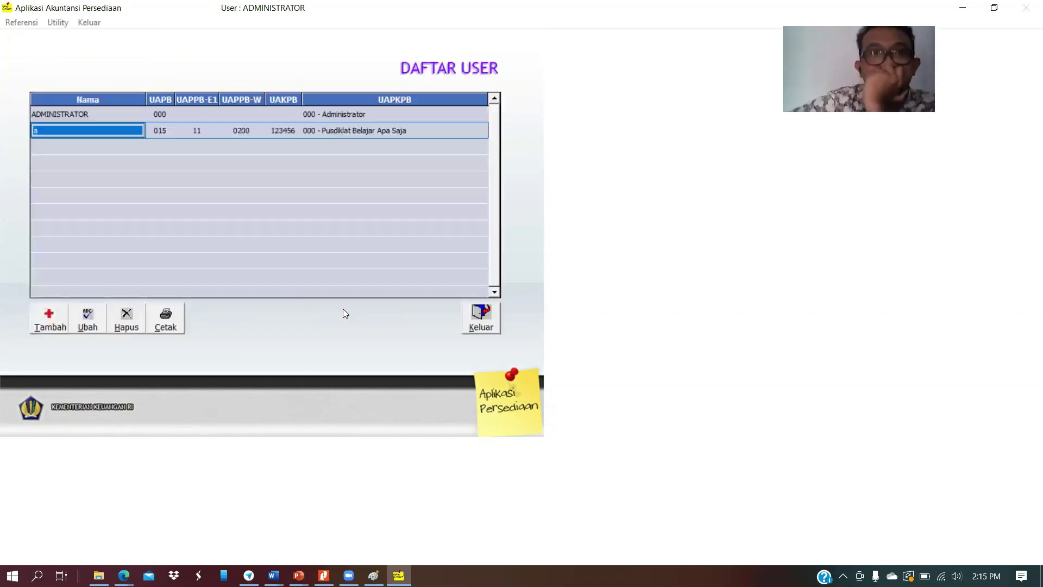
click(482, 313)
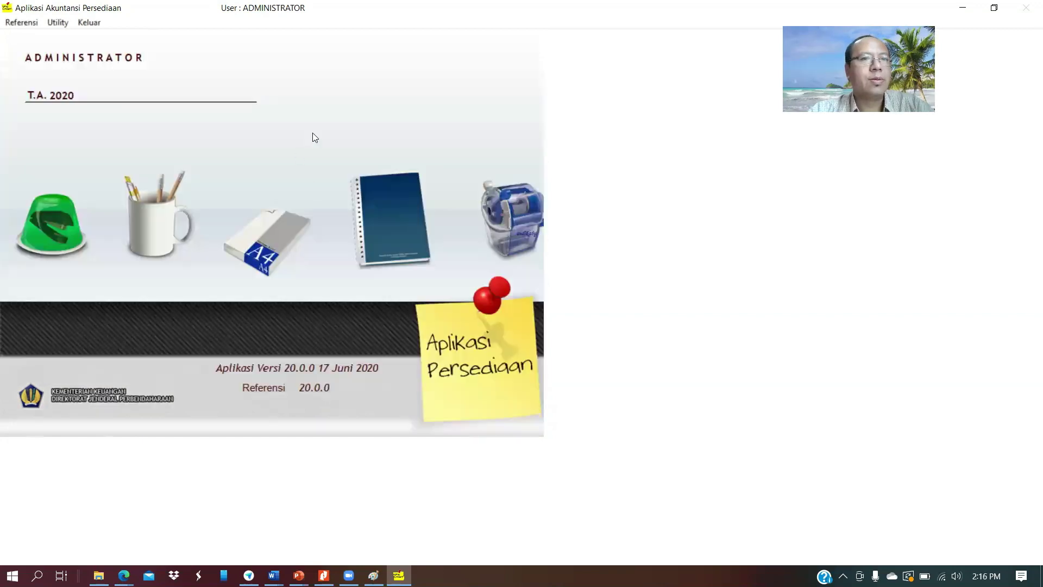
Log off the administrator and sign in with the new user's username and password
click(57, 22)
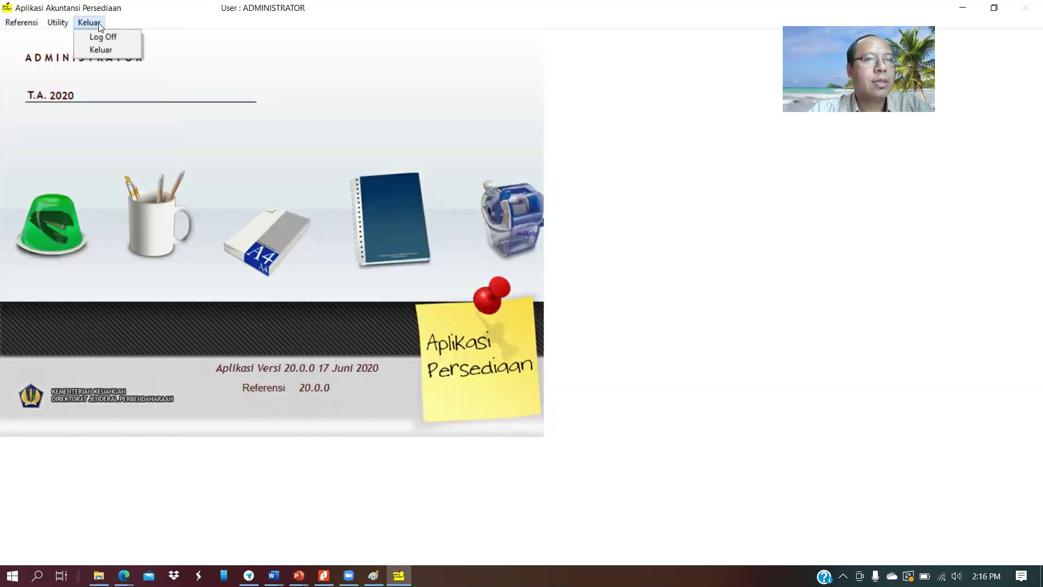
click(101, 38)
text(a)
key(Tab)
text(a)
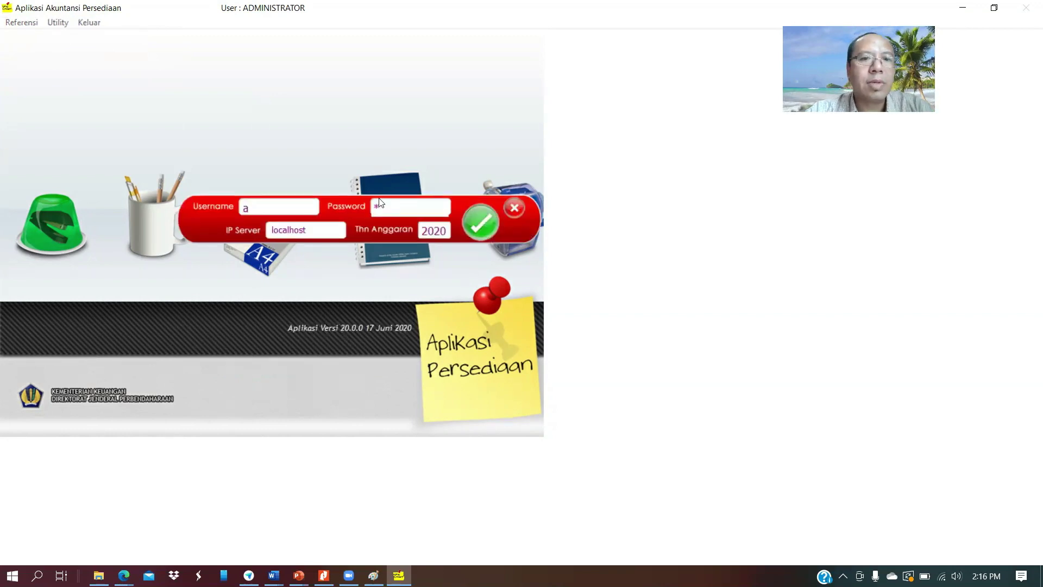
click(485, 220)
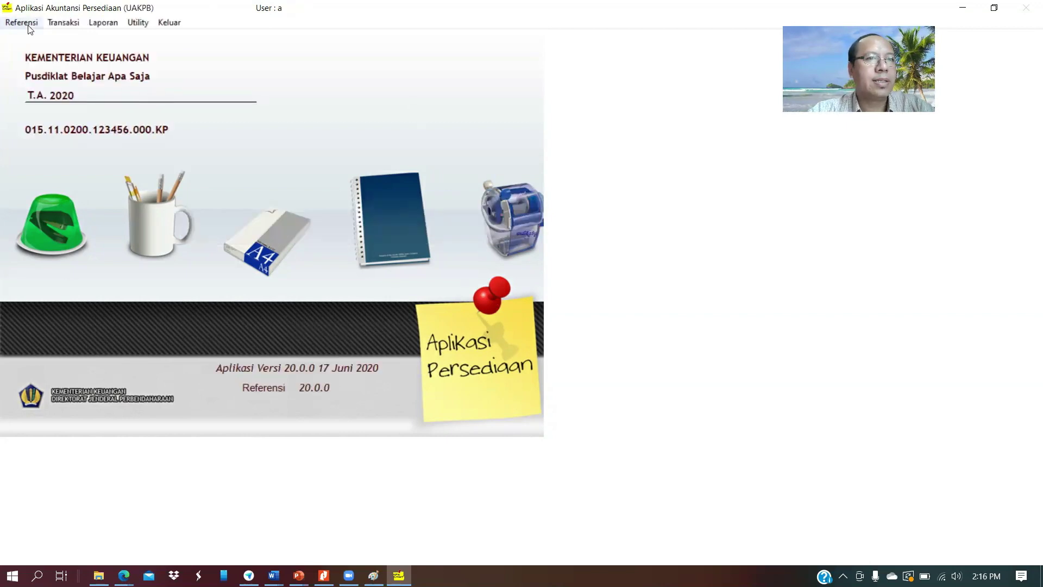
Add a new item in Daftar Kode Barang Persediaan under group 01 and category 03
click(64, 23)
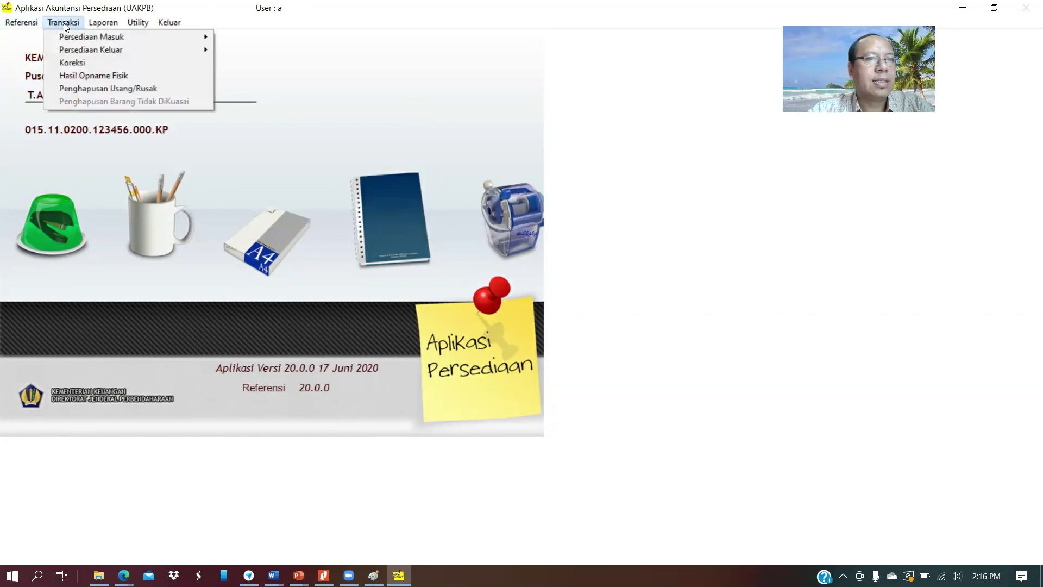
mouse_move(22, 22)
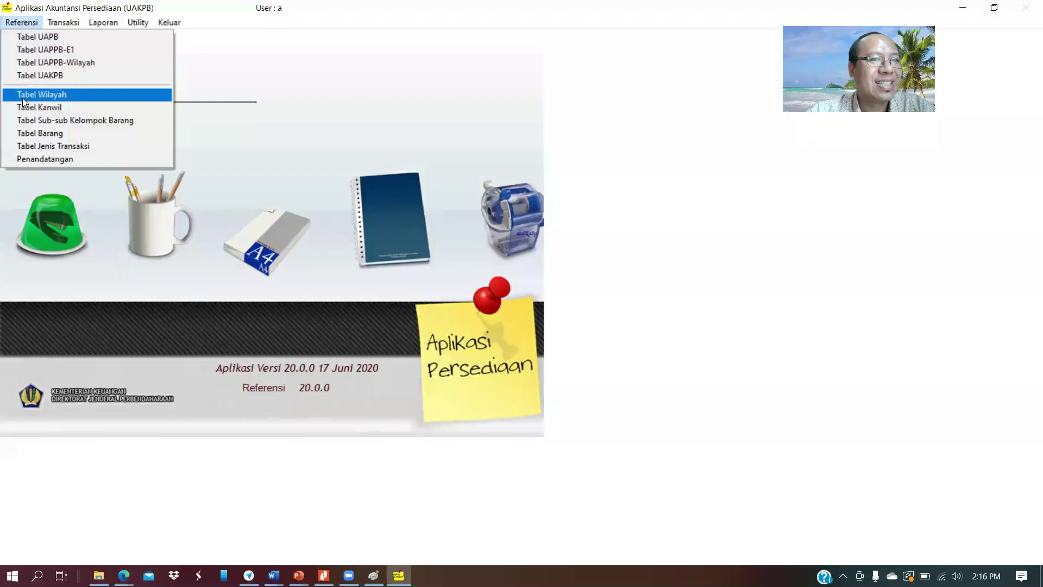
click(25, 132)
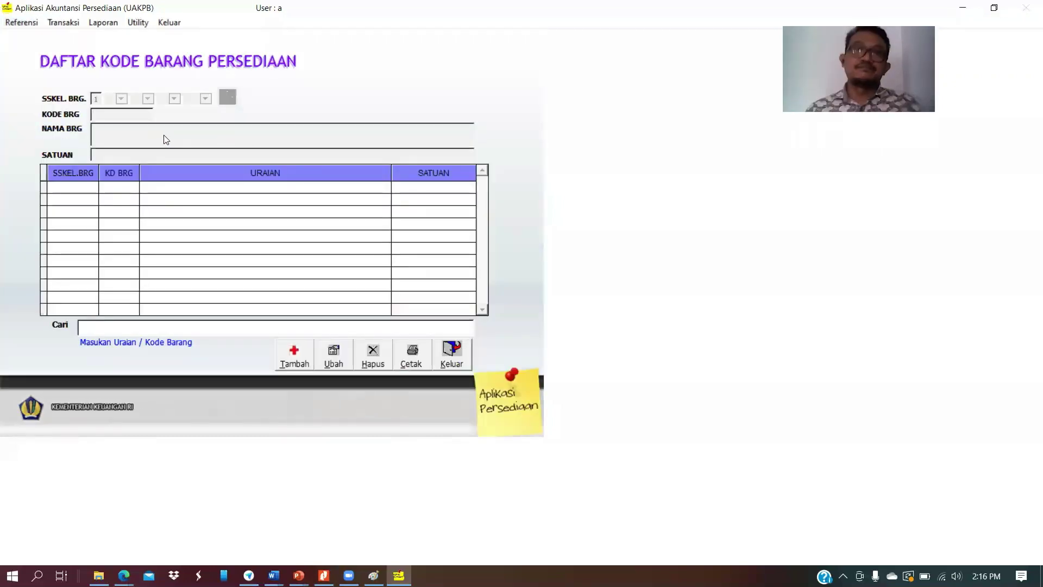
click(296, 349)
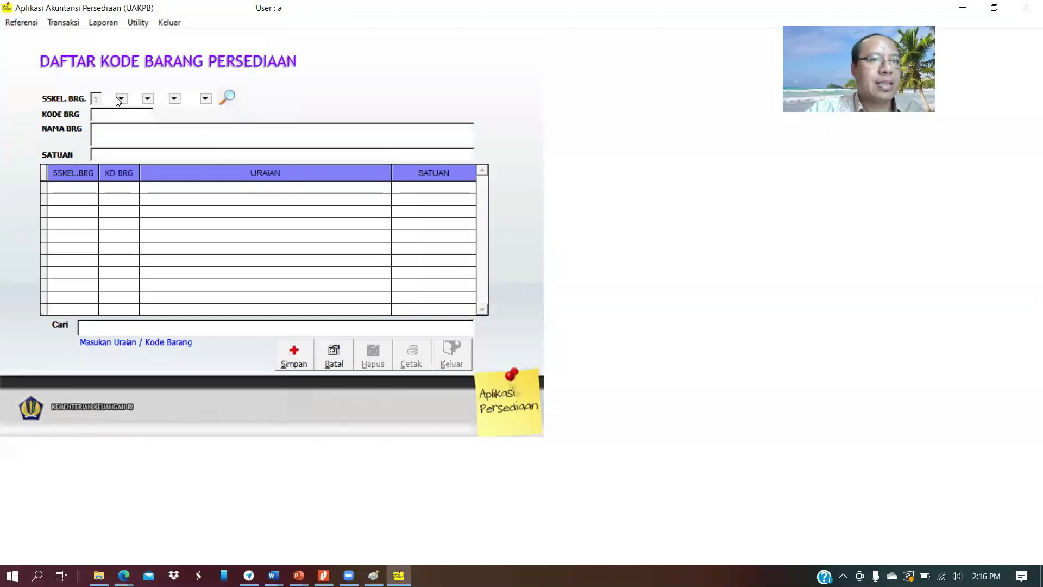
click(123, 98)
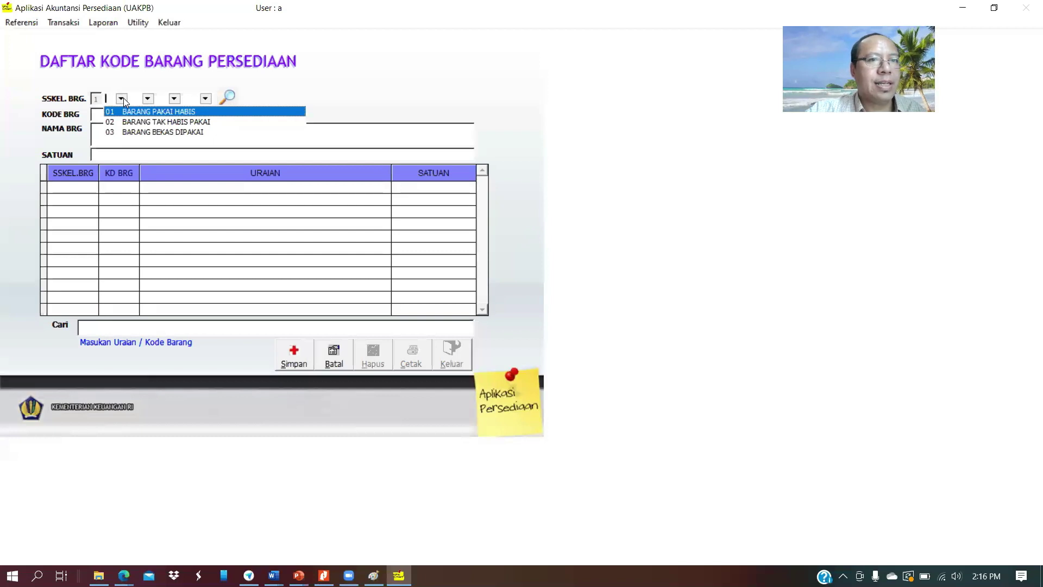
click(125, 112)
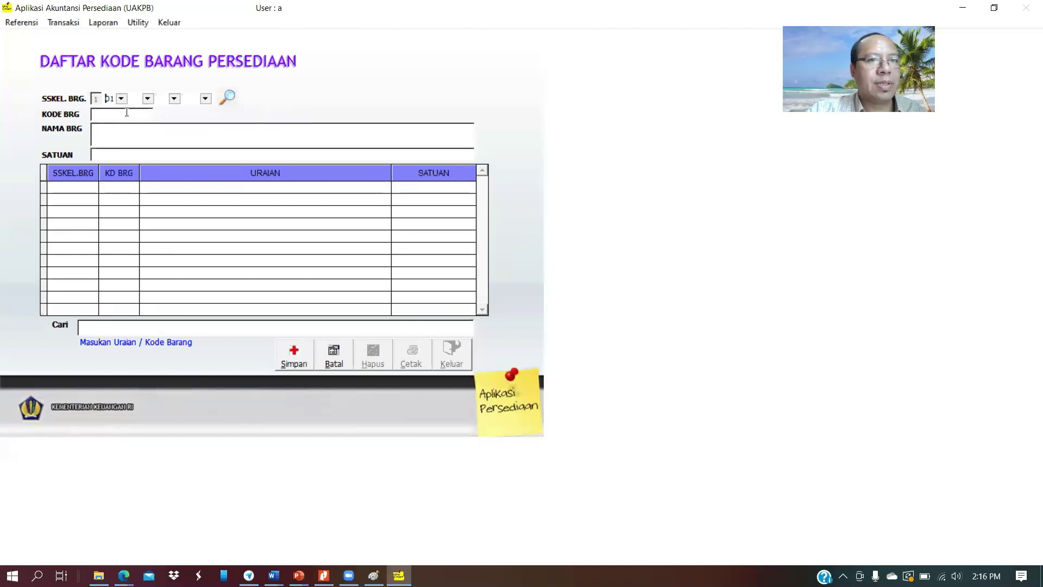
click(147, 98)
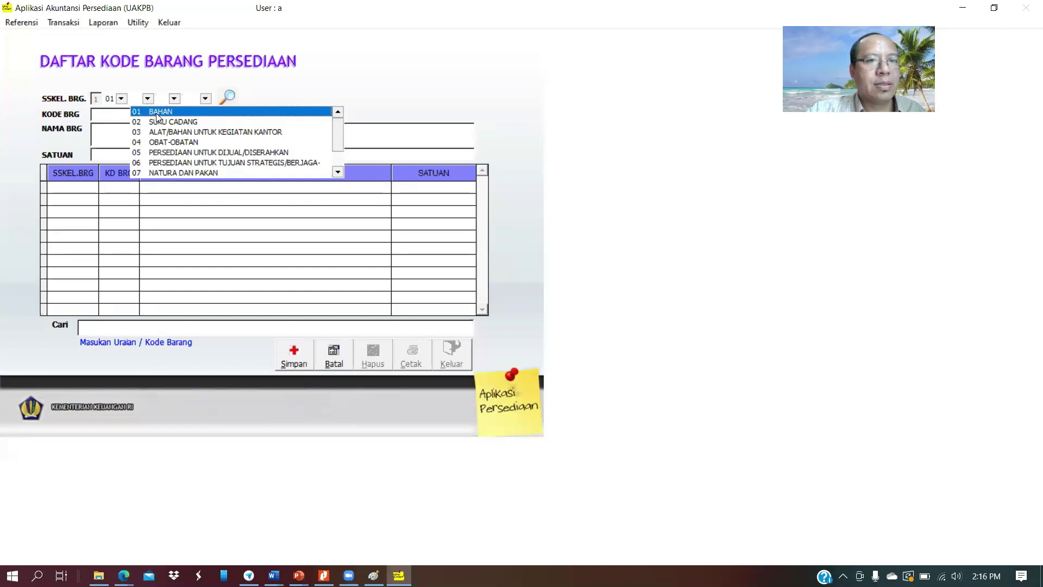
click(261, 132)
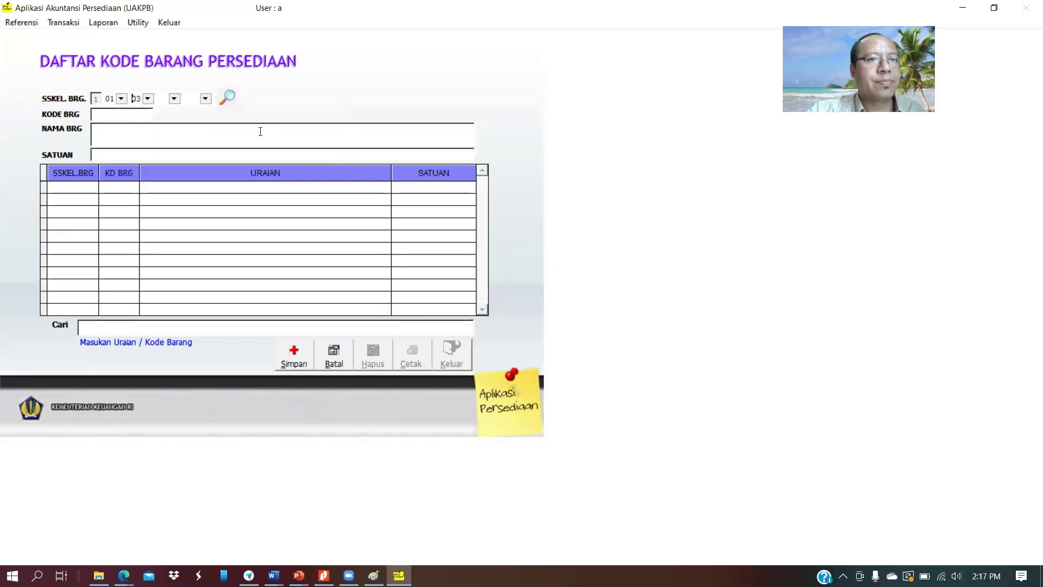
Choose subcategory 01 Alat Tulis Kantor and item type 001 Alat Tulis
click(175, 98)
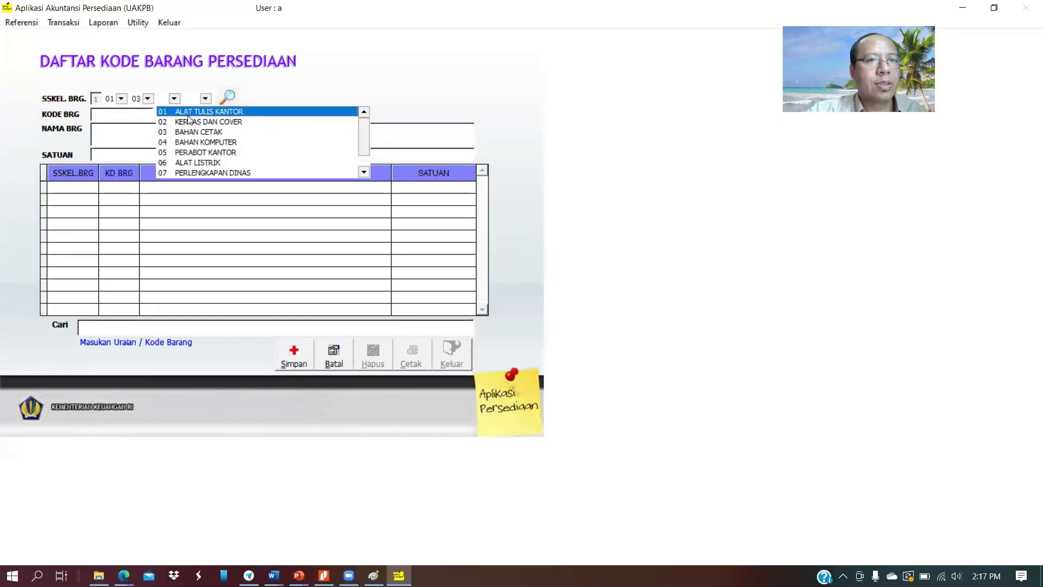
click(190, 113)
click(205, 98)
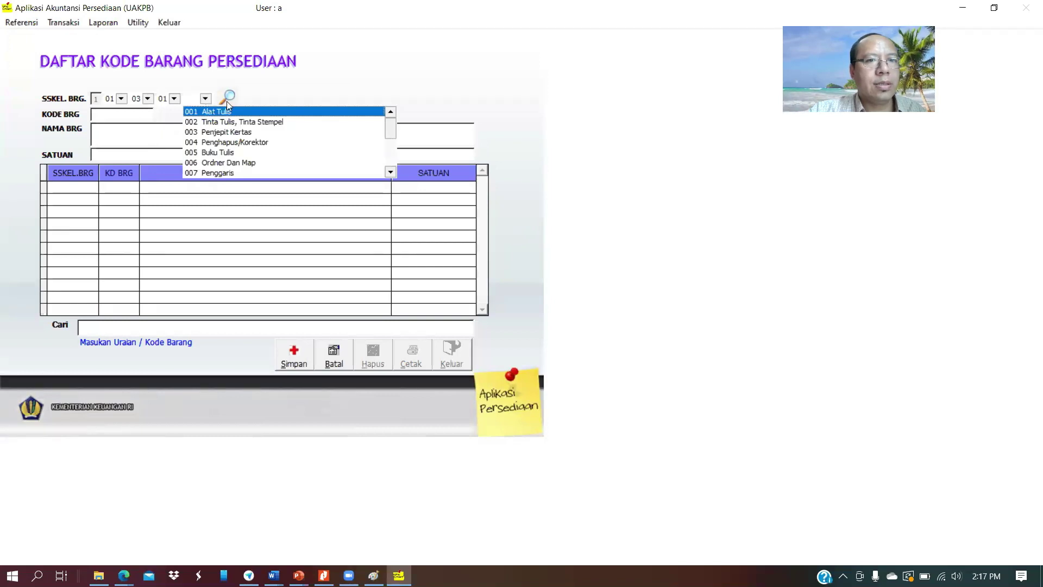
click(390, 173)
click(390, 172)
click(390, 173)
click(390, 172)
click(390, 173)
click(390, 173)
click(390, 173)
click(391, 173)
click(390, 173)
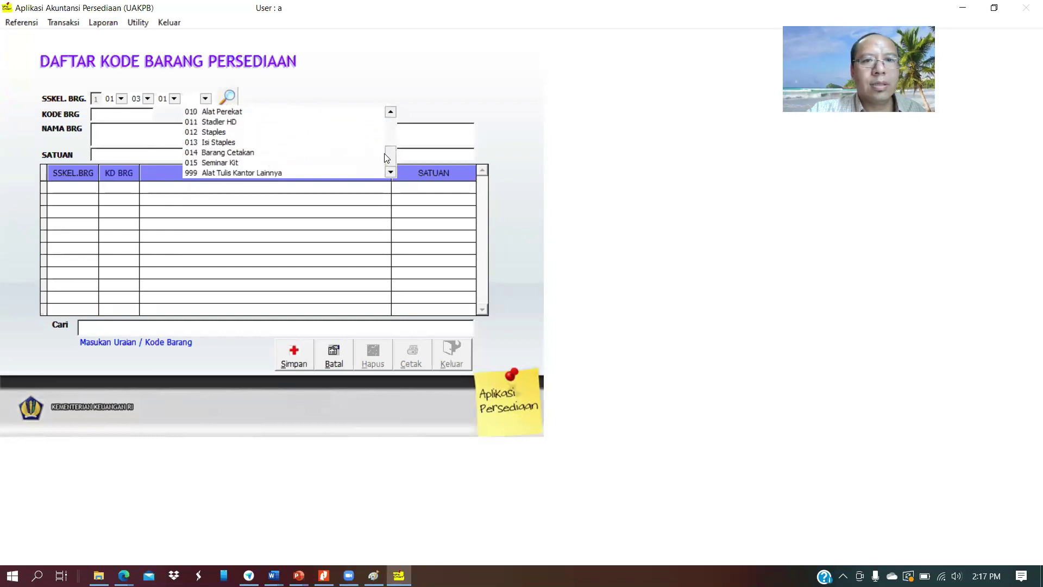
drag(389, 159, 389, 121)
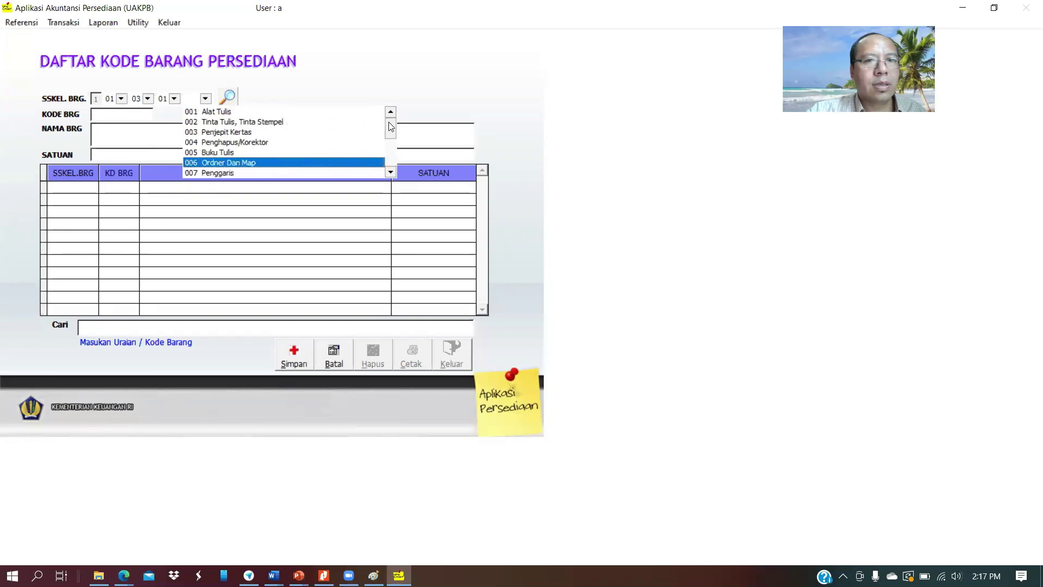
click(263, 111)
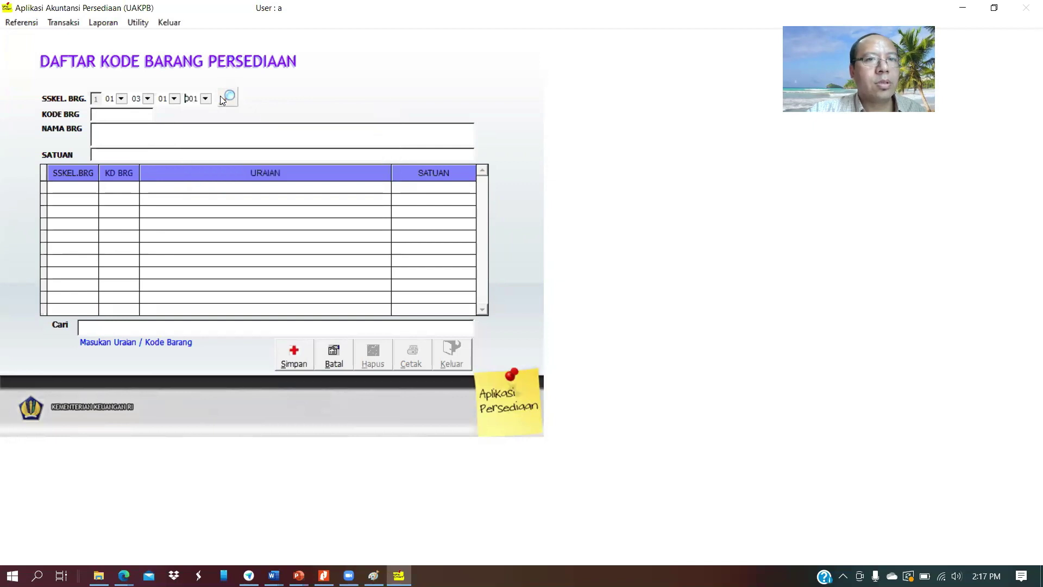
Give item code 000001 the name Kertas A4 and unit Rim, then save it
click(109, 115)
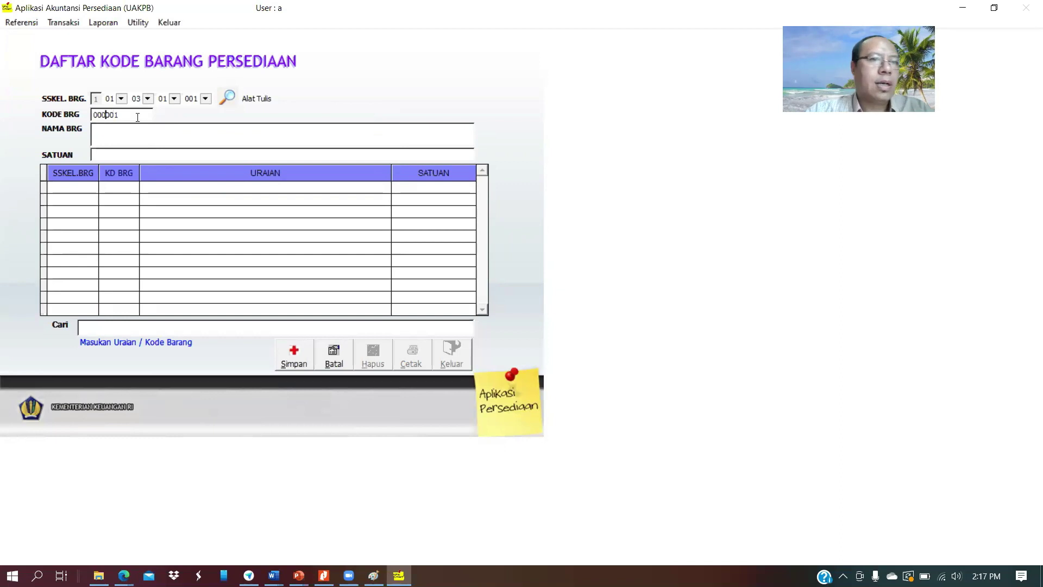
click(131, 128)
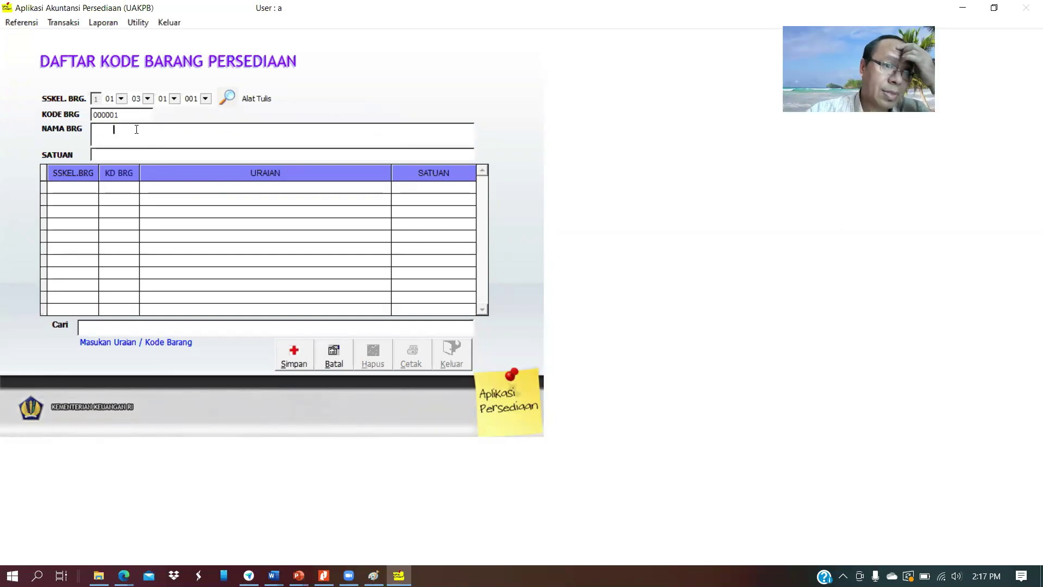
key(End)
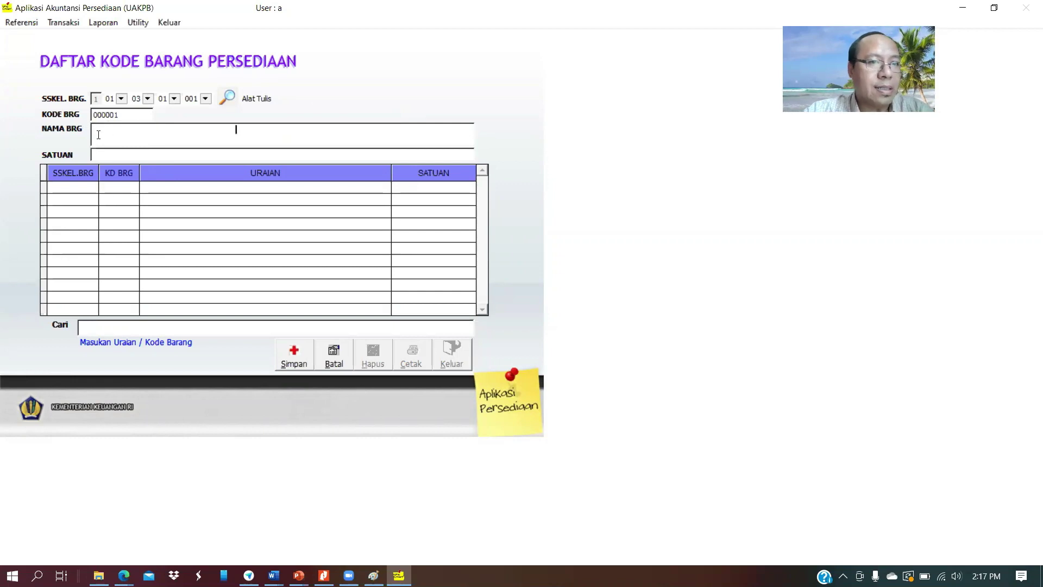
text(Kert)
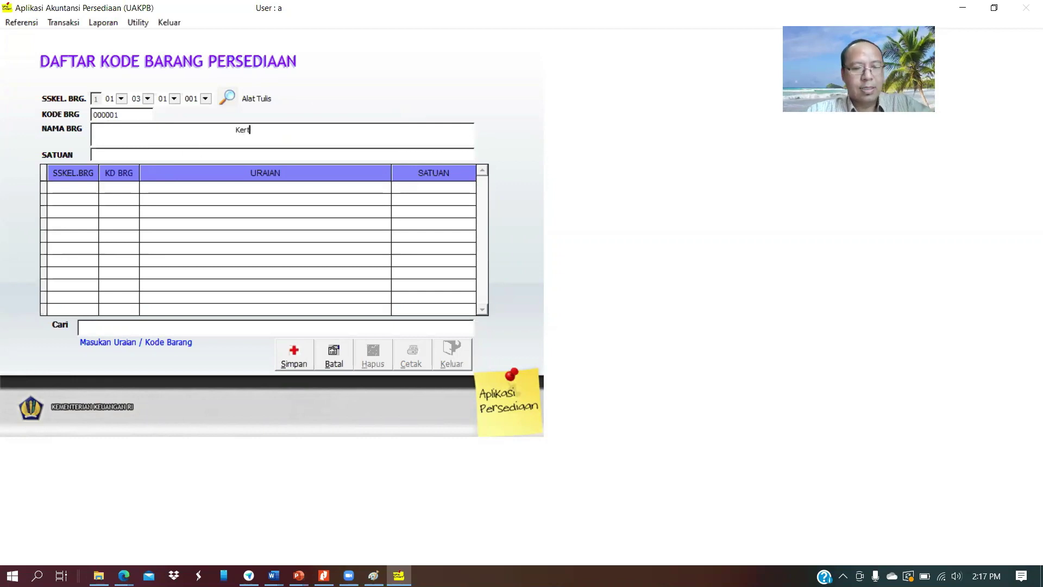
text(as A)
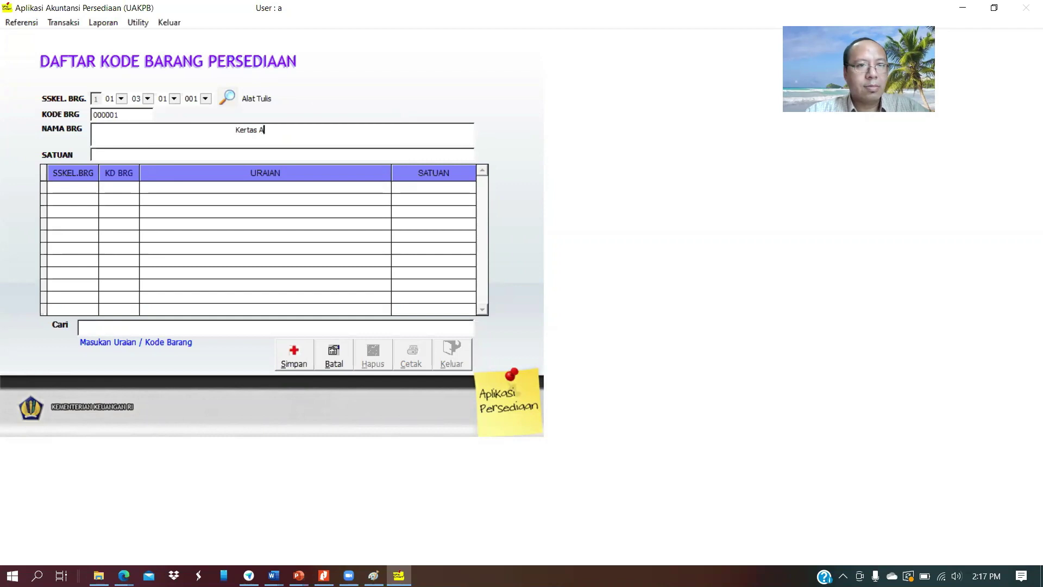
key(Return)
text(4)
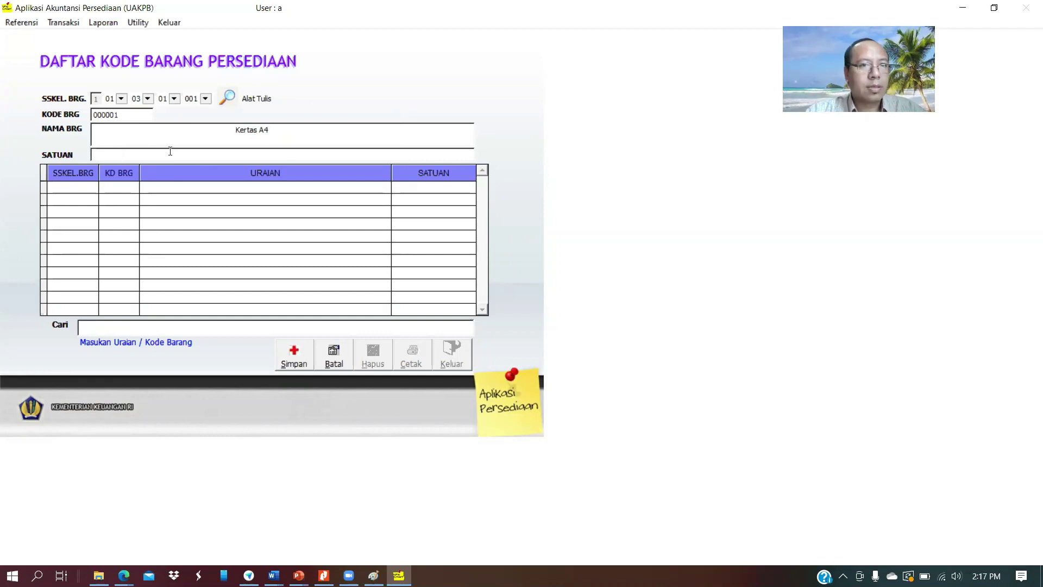
text(Rim)
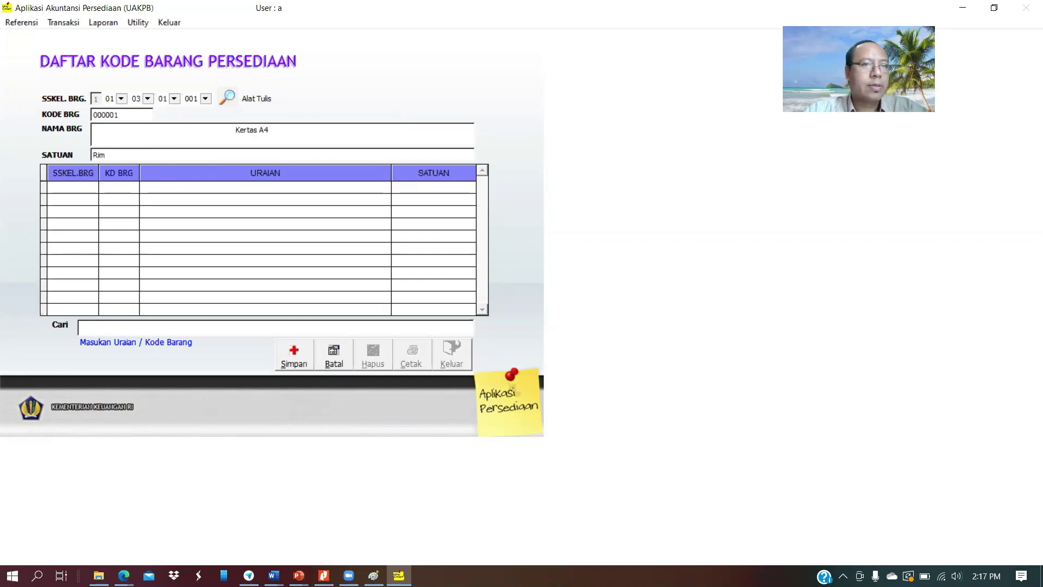
click(293, 356)
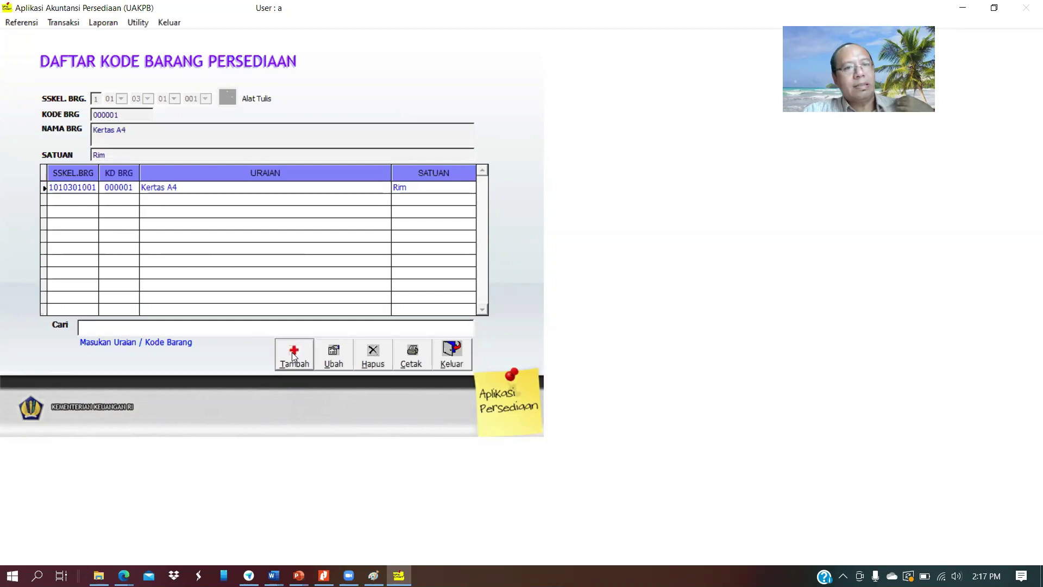
Edit item 000001, append '80 gram' to its Kertas A4 name, and save
click(324, 350)
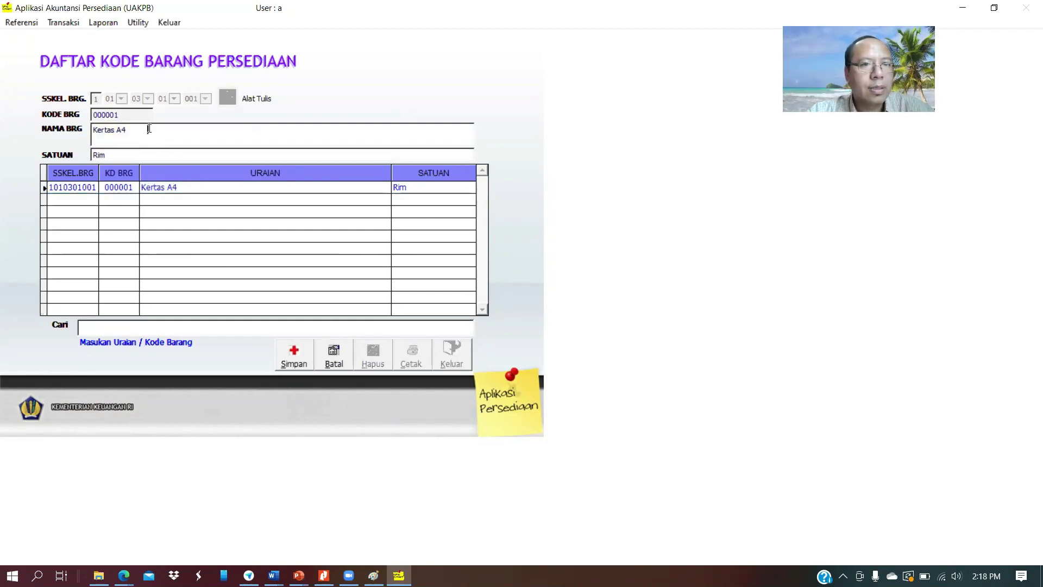
text(80 gram)
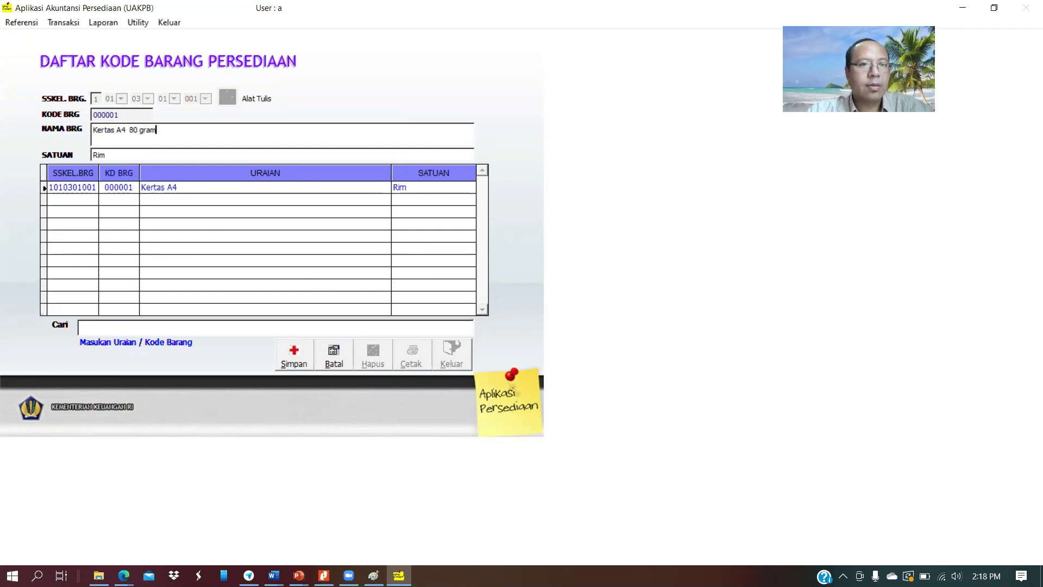
click(294, 357)
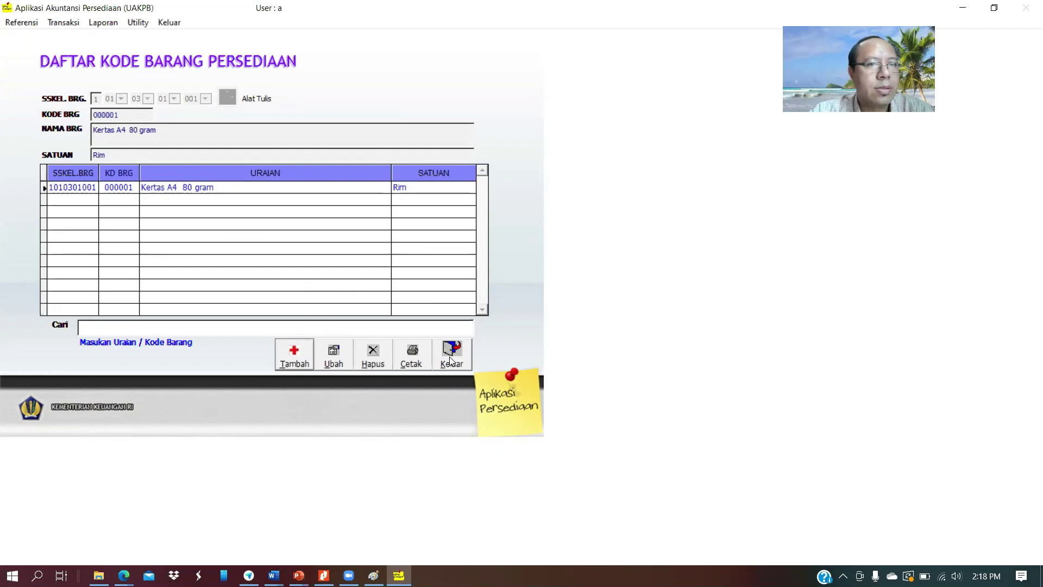
Start a new item and pick the upper classification levels 01 KOMPONEN and 03 KOMPONEN PERALATAN
click(291, 352)
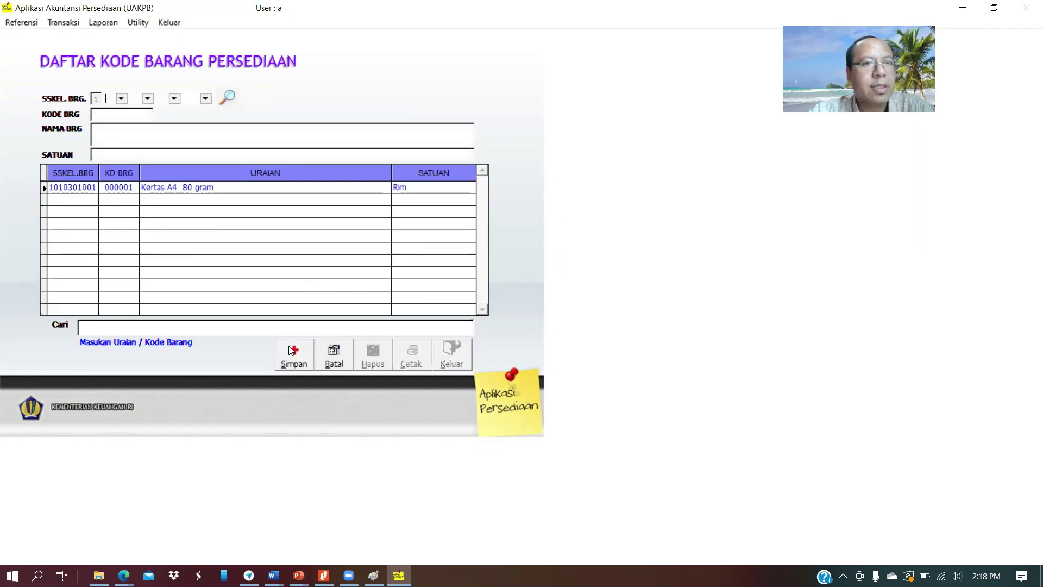
click(121, 99)
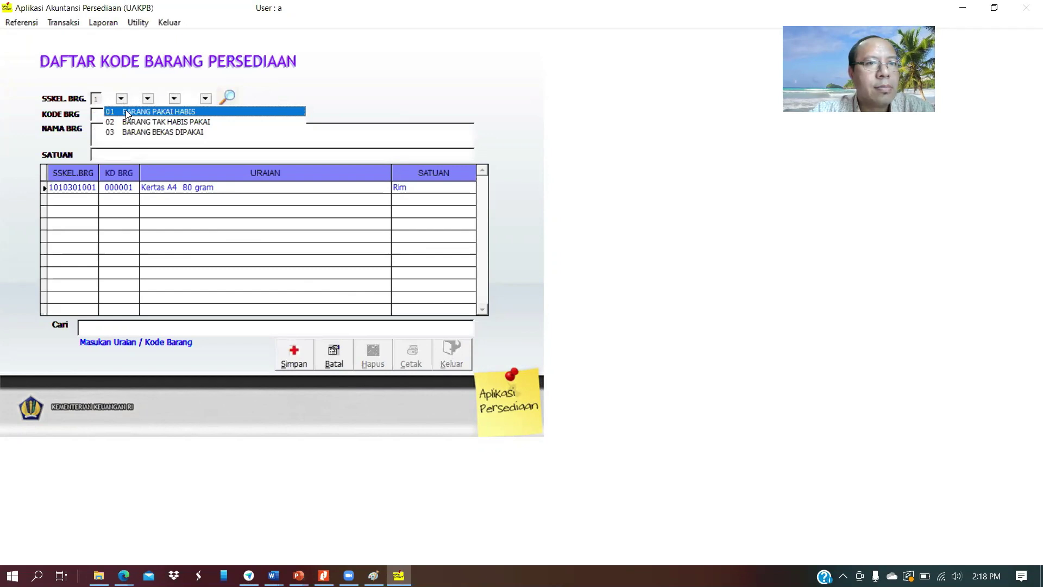
click(129, 121)
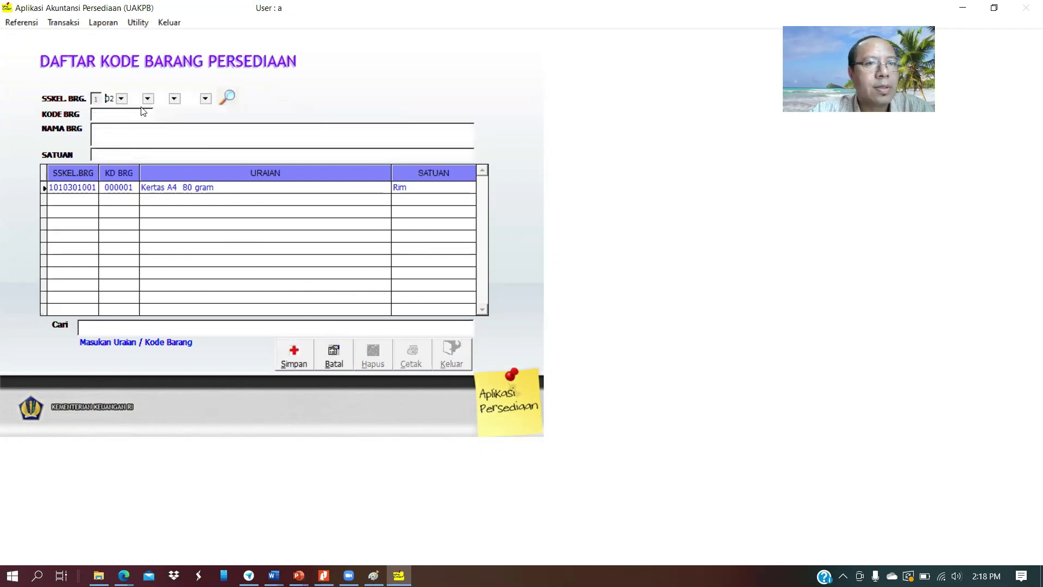
click(148, 98)
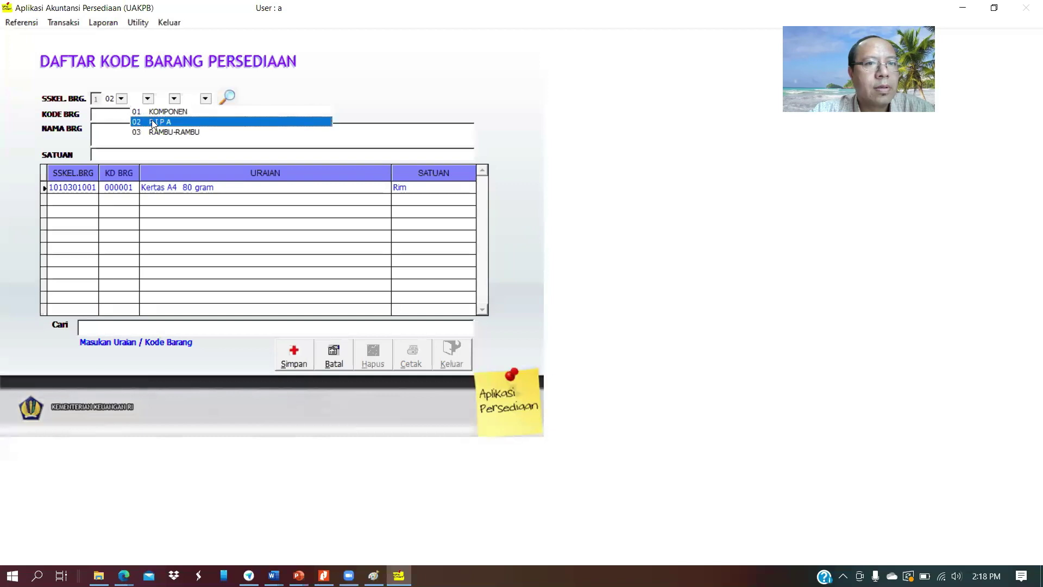
click(163, 111)
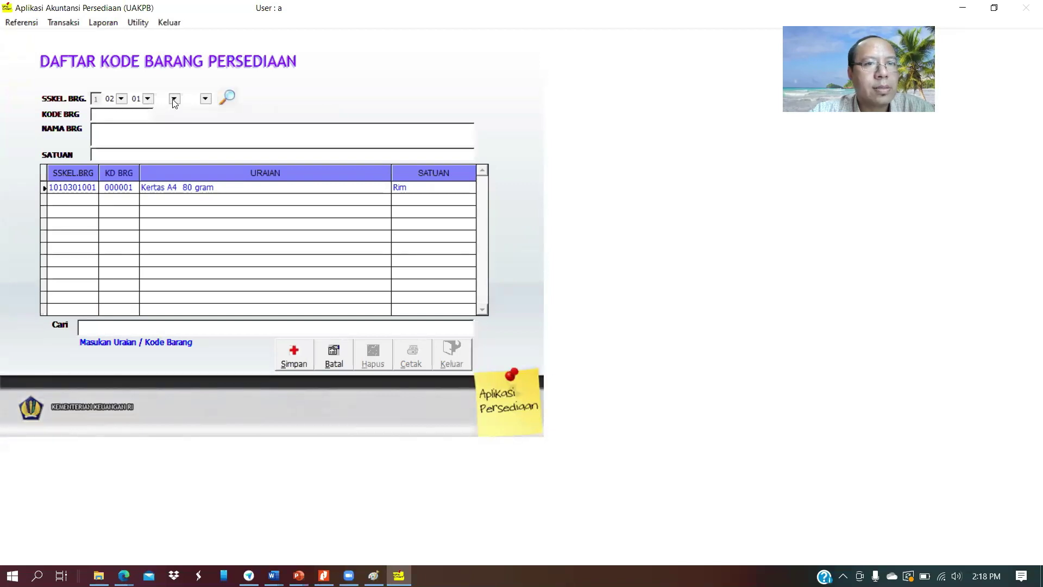
click(175, 99)
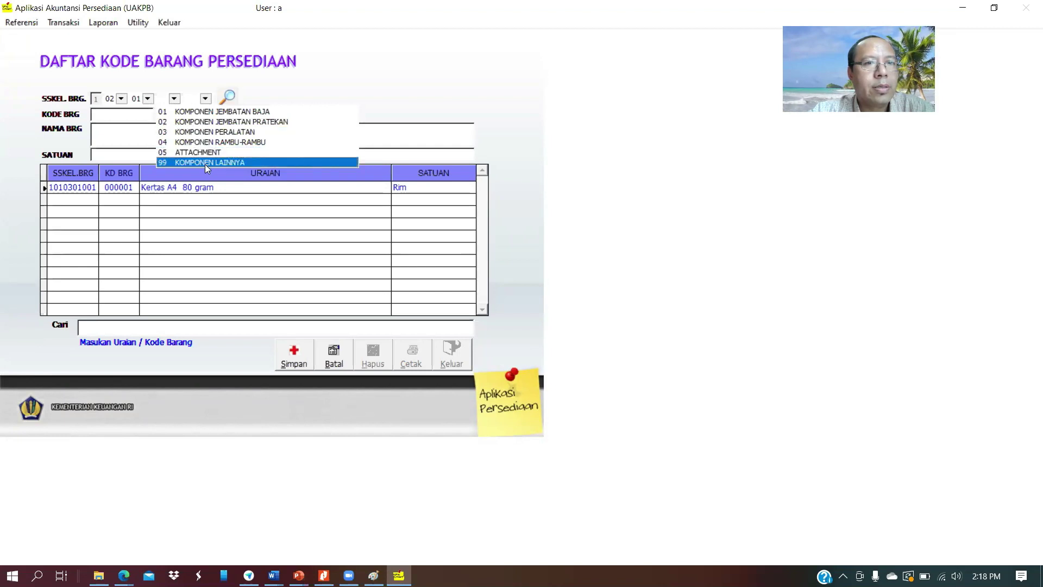
click(201, 131)
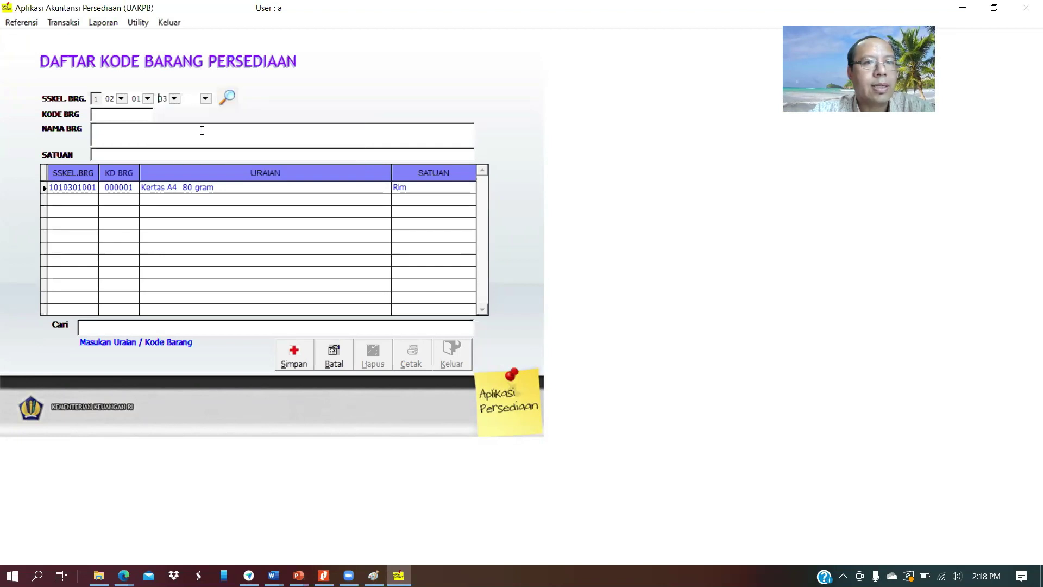
click(206, 99)
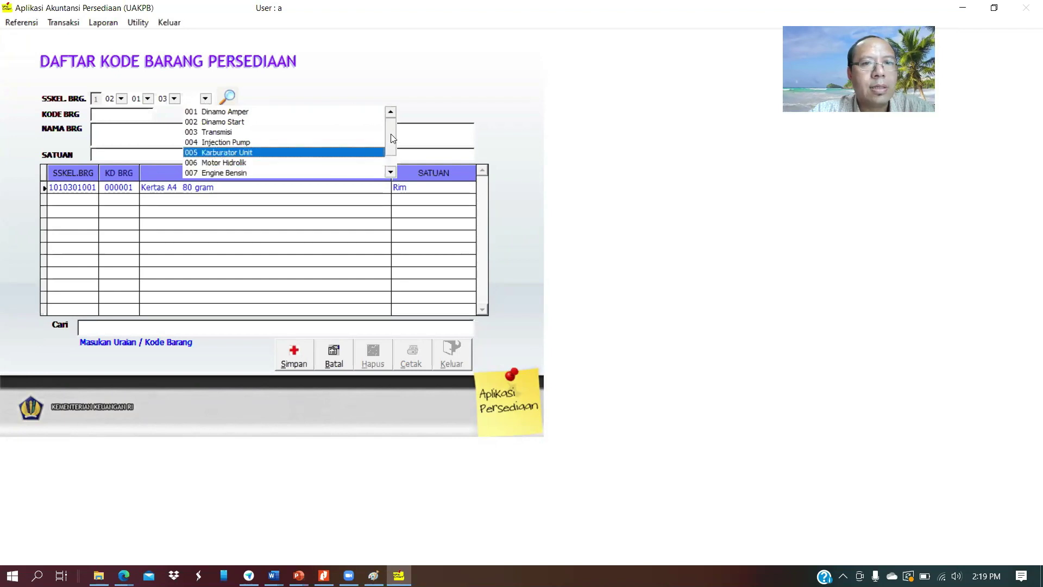
drag(390, 137, 392, 158)
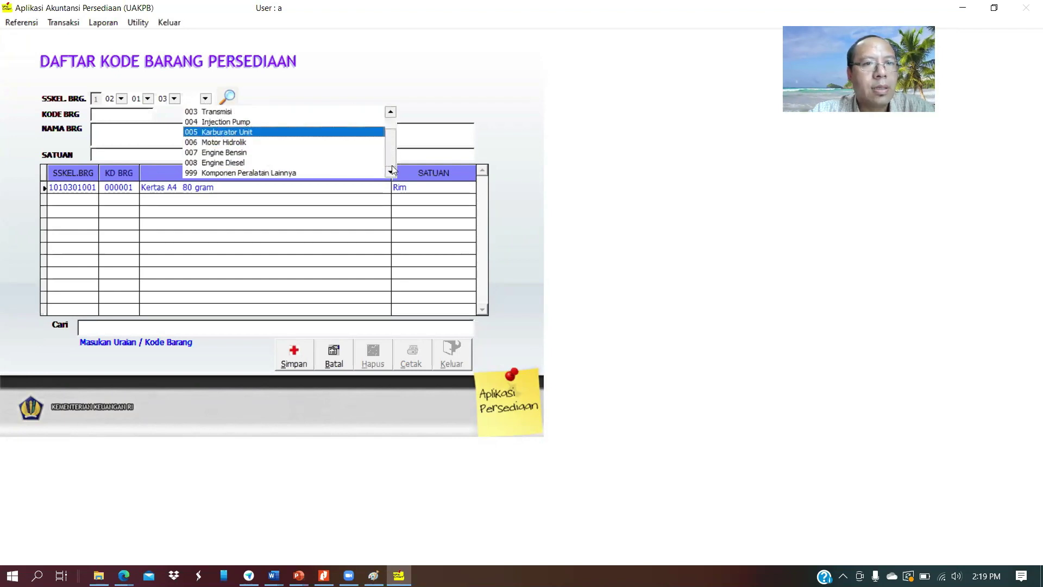
Keep level 03, try the 02 KERTAS DAN COVER group, then switch to 06 ALAT LISTRIK
click(148, 98)
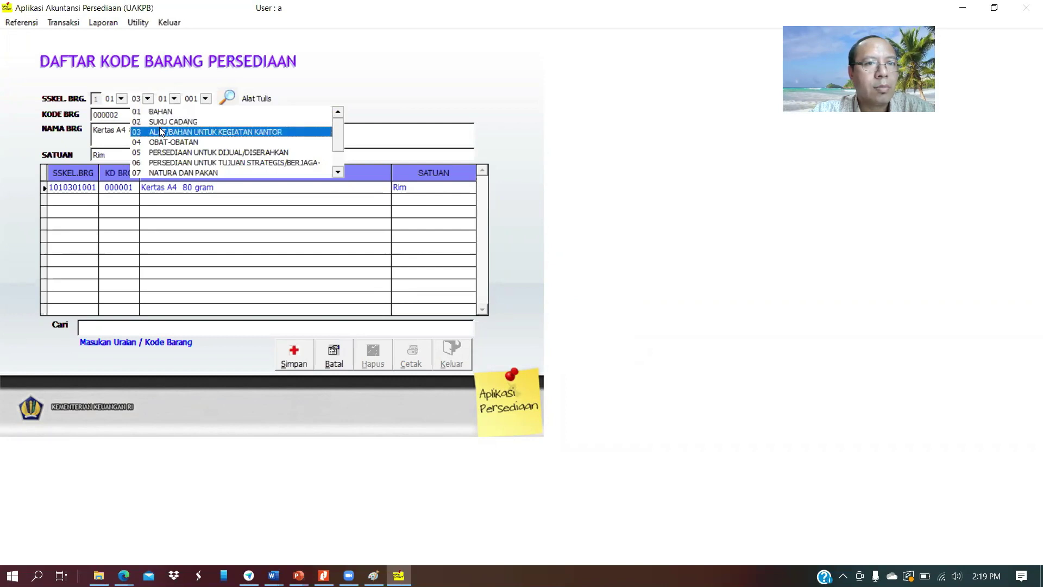
click(161, 131)
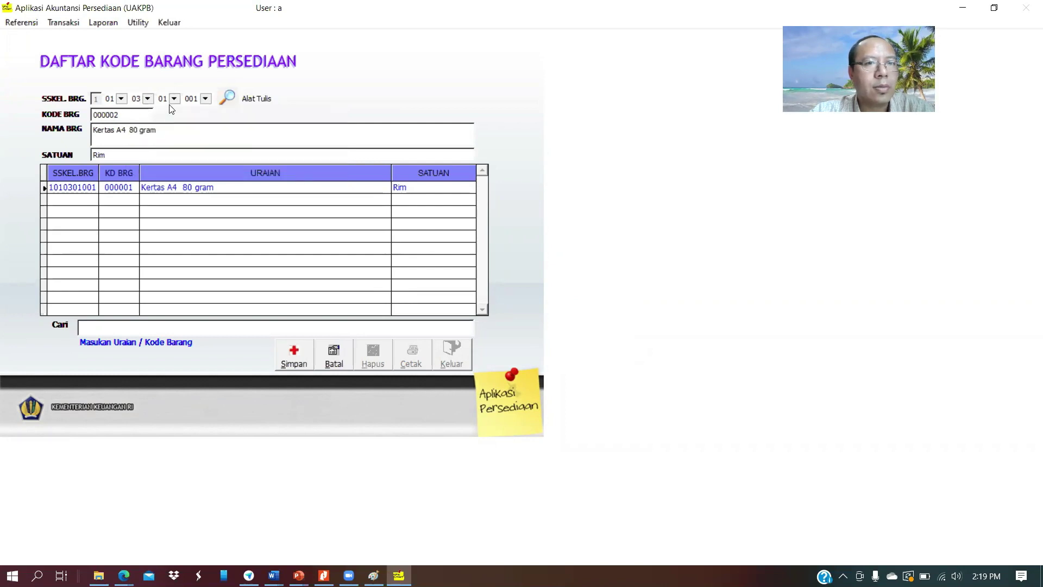
click(174, 98)
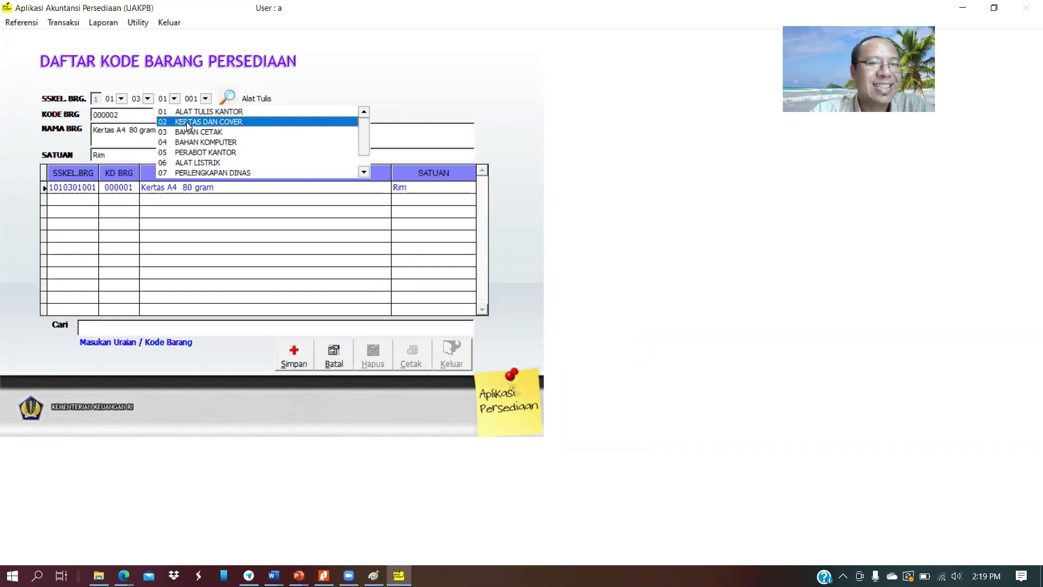
click(187, 122)
click(174, 102)
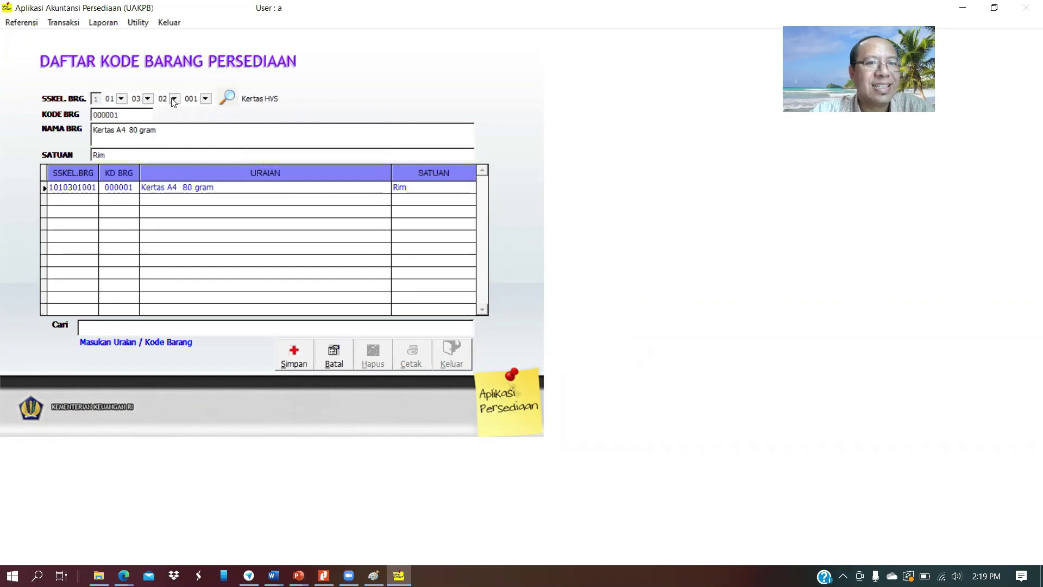
click(174, 101)
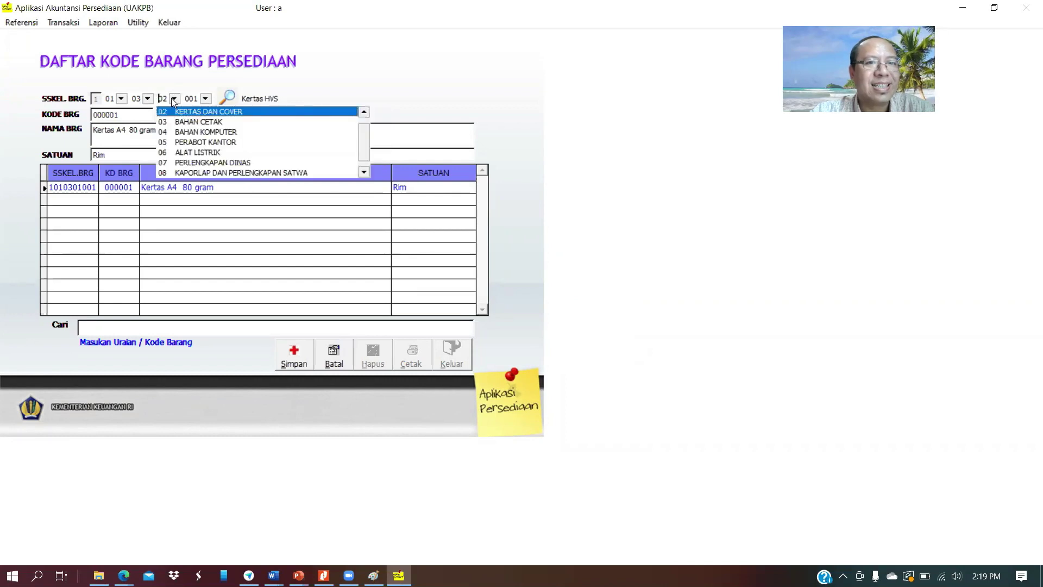
click(185, 152)
click(205, 99)
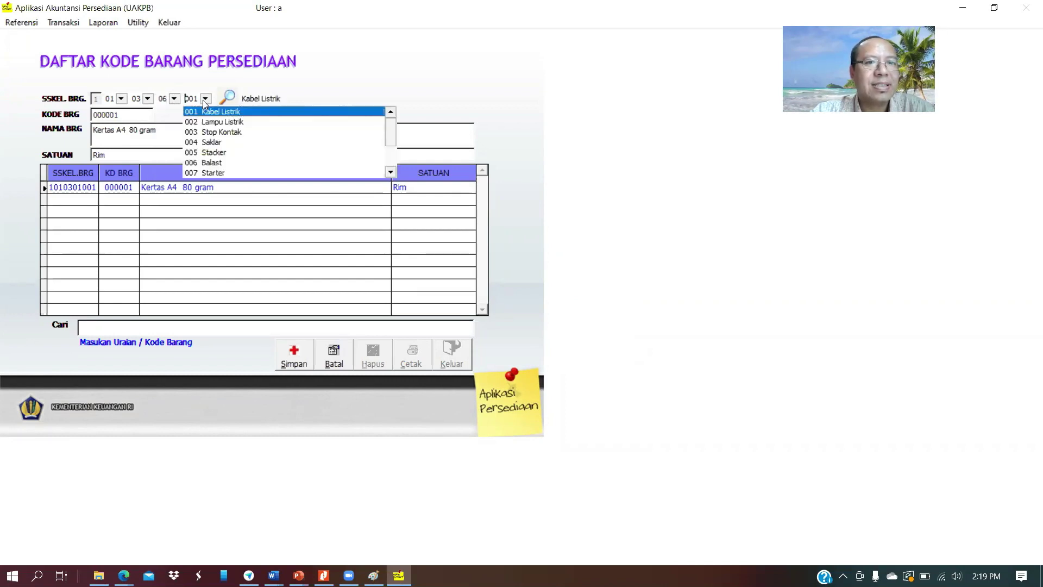
click(300, 84)
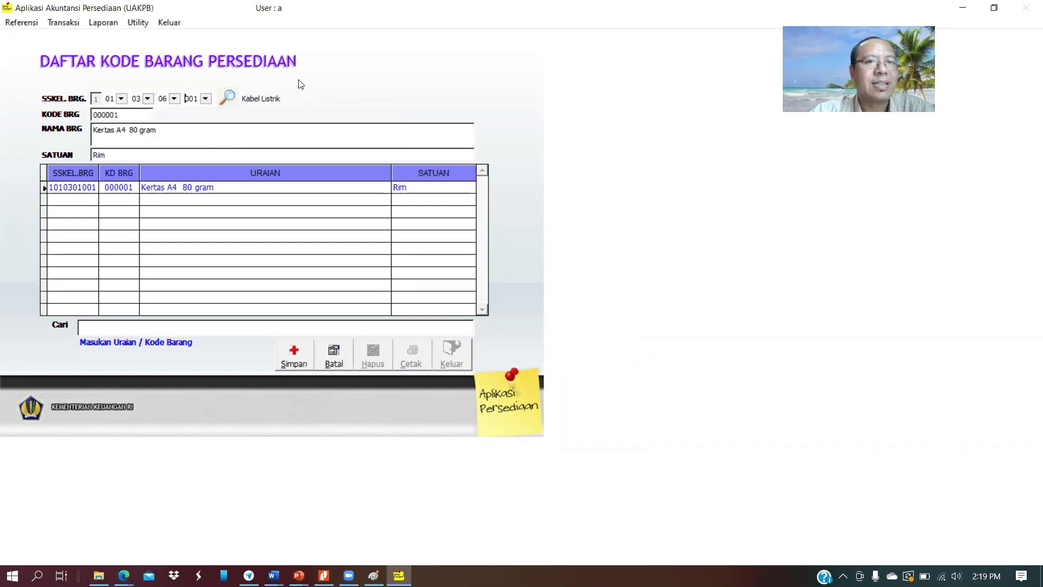
click(205, 98)
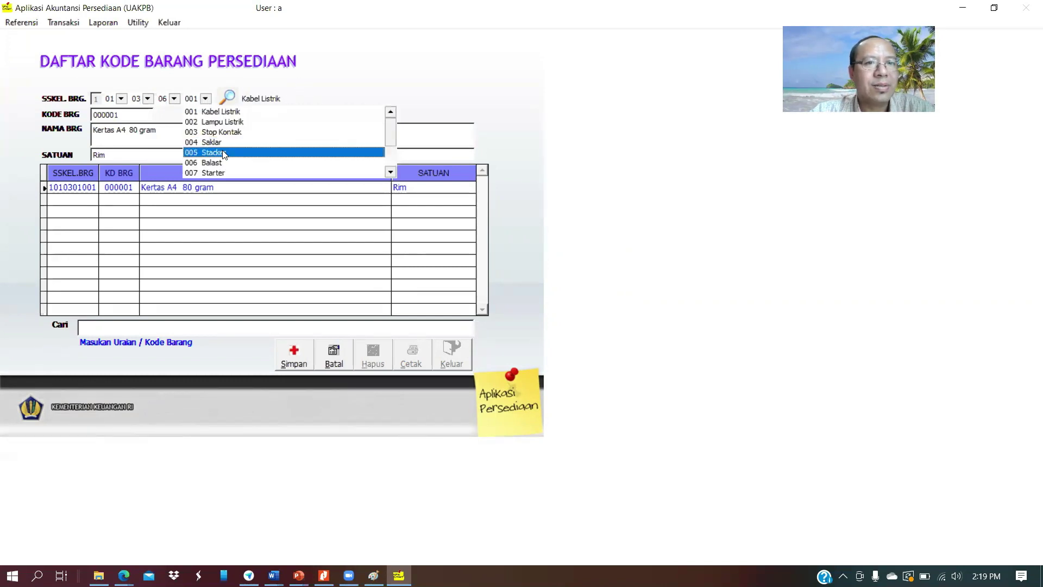
Save item 'Lampu Phillips 32 Watt', unit Buah, under sub-item 002 Lampu Listrik
click(252, 124)
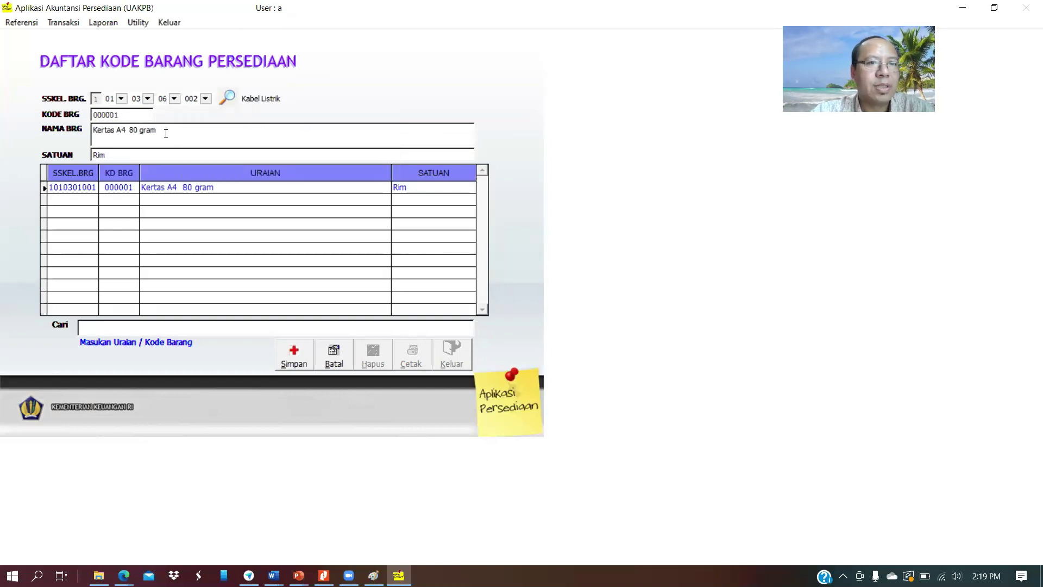
drag(166, 133, 58, 130)
text(Lam)
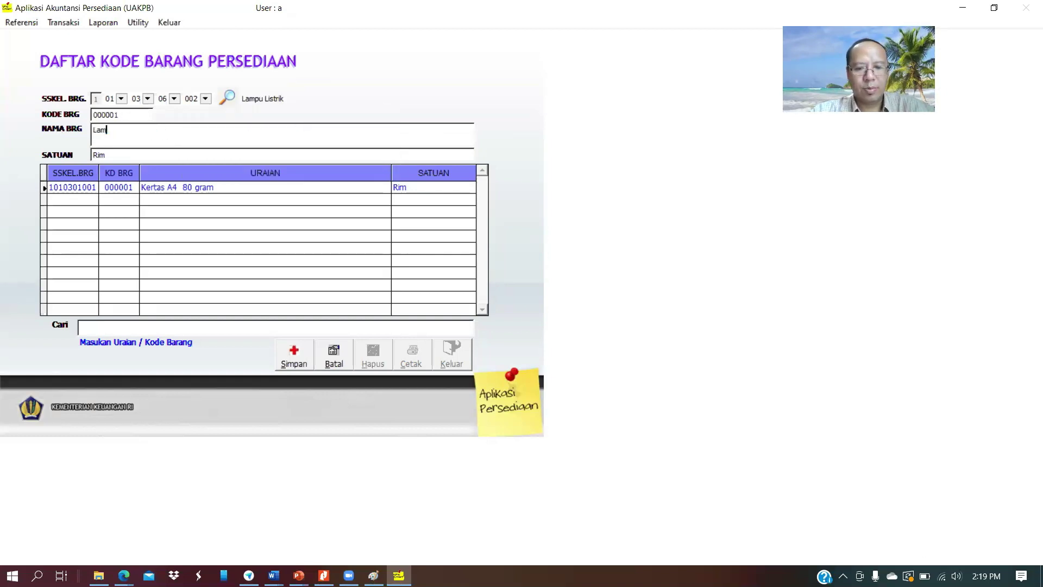
text(pu Phillips)
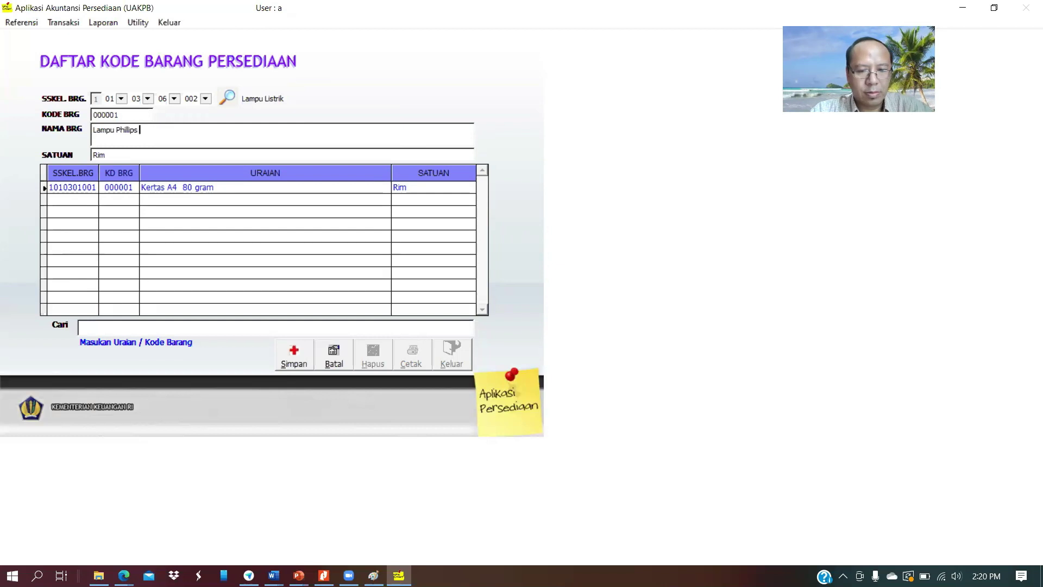
text( 32 Watt)
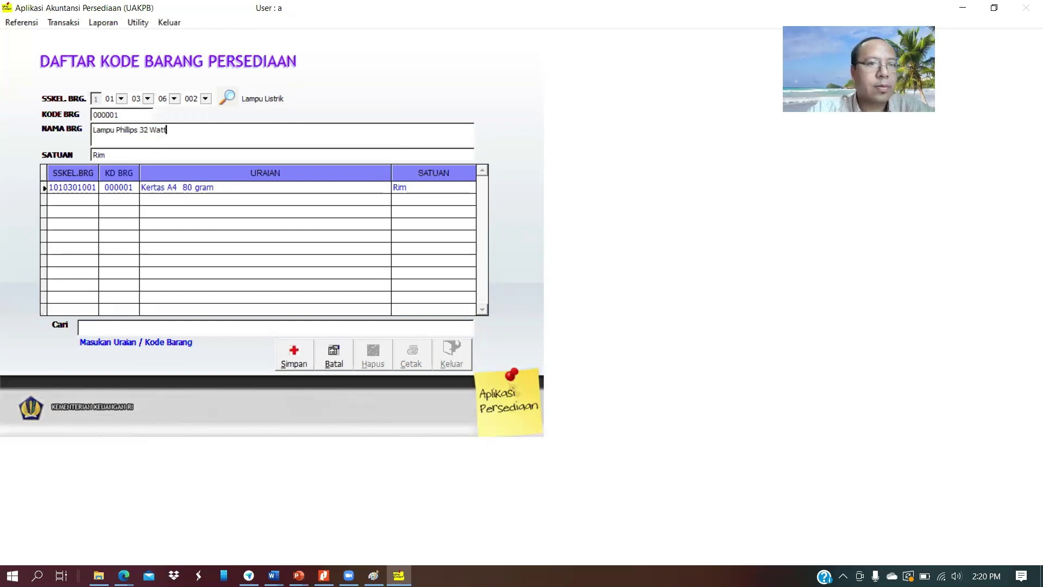
key(Tab)
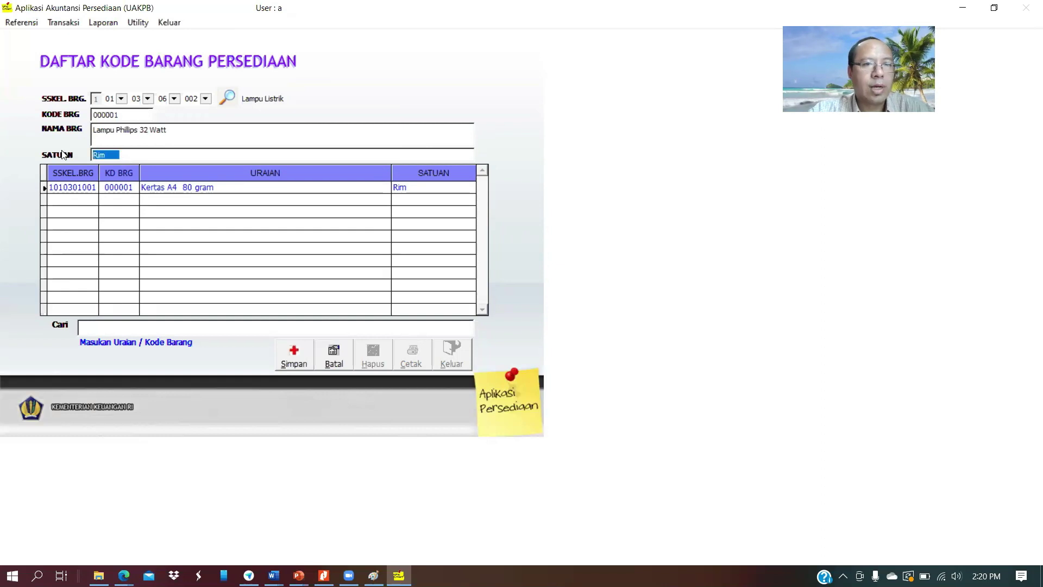
text(Buah)
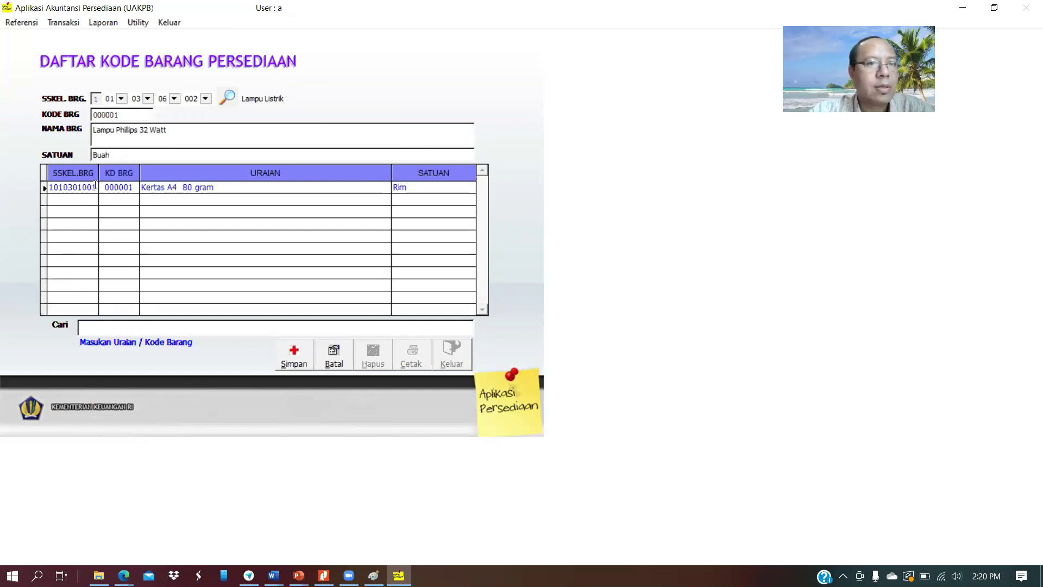
click(294, 358)
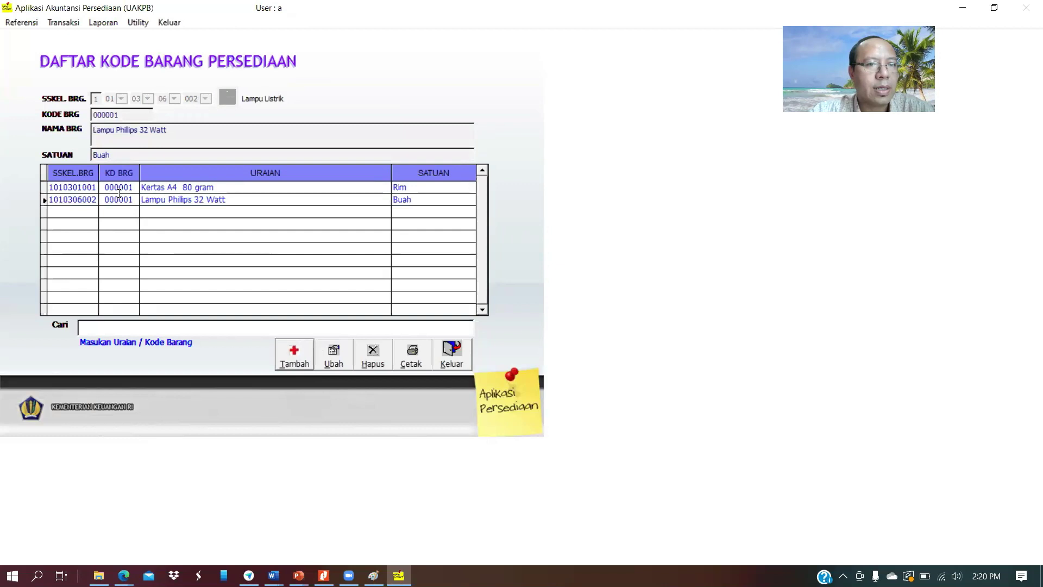
click(333, 357)
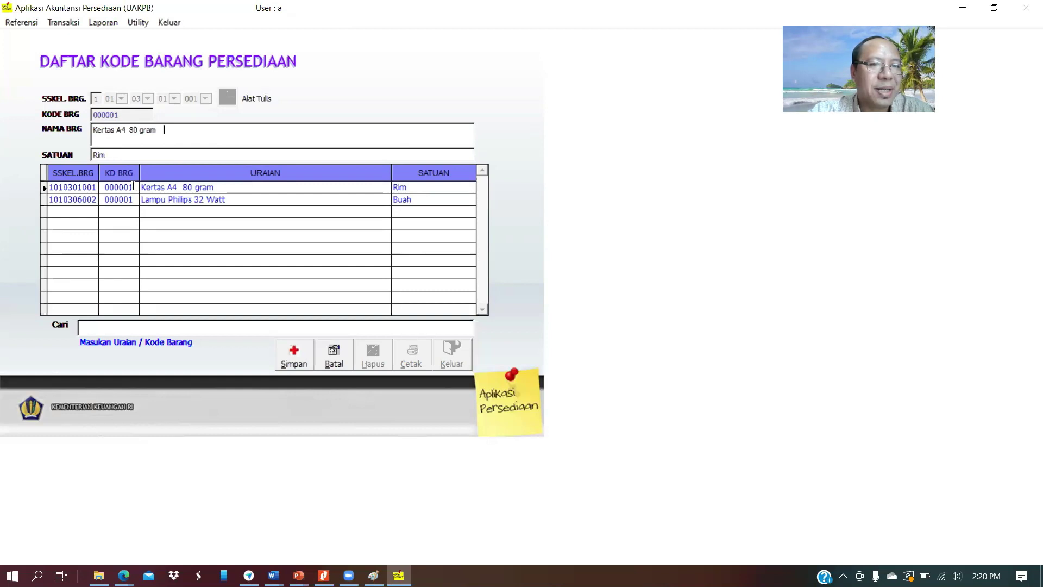
click(162, 188)
click(168, 200)
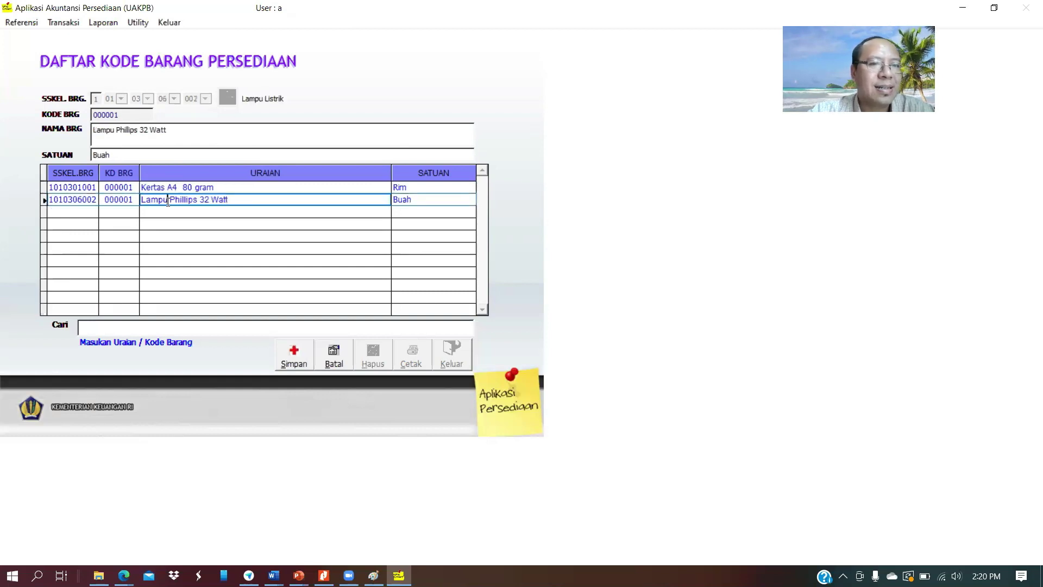
click(123, 199)
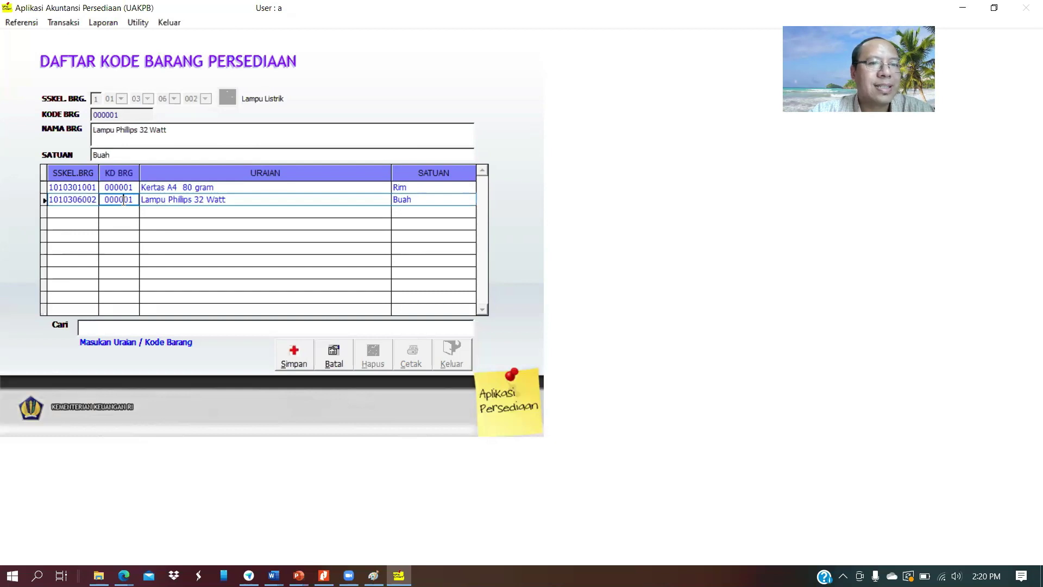
click(118, 187)
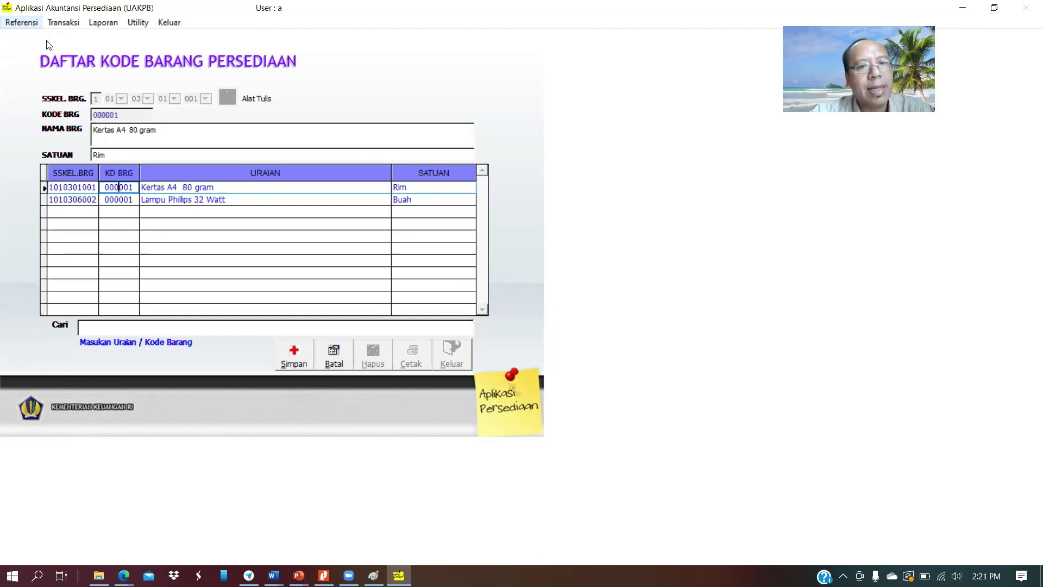
click(290, 361)
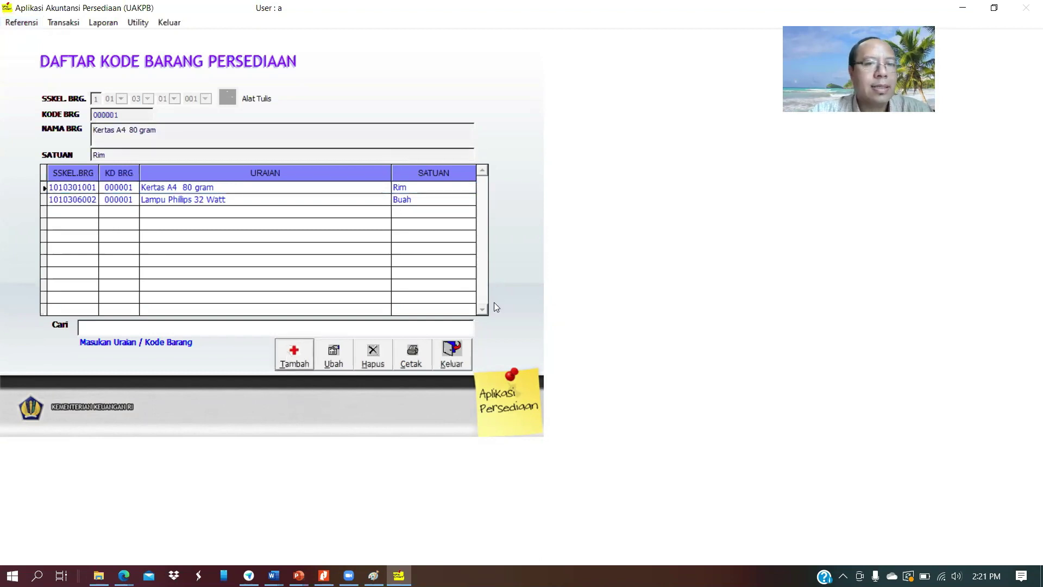
click(457, 344)
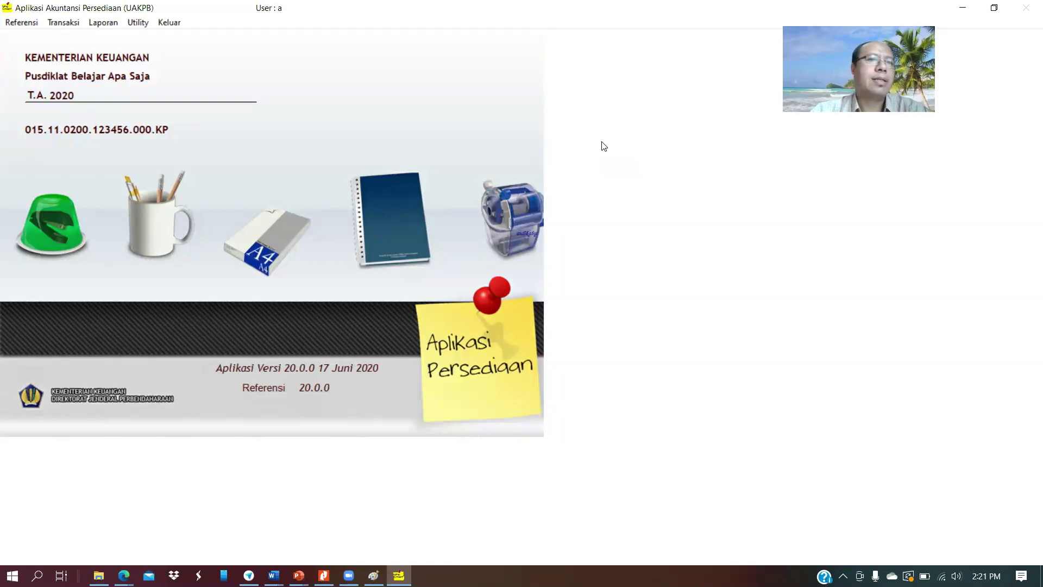
Open the Referensi menu of reference tables
click(28, 24)
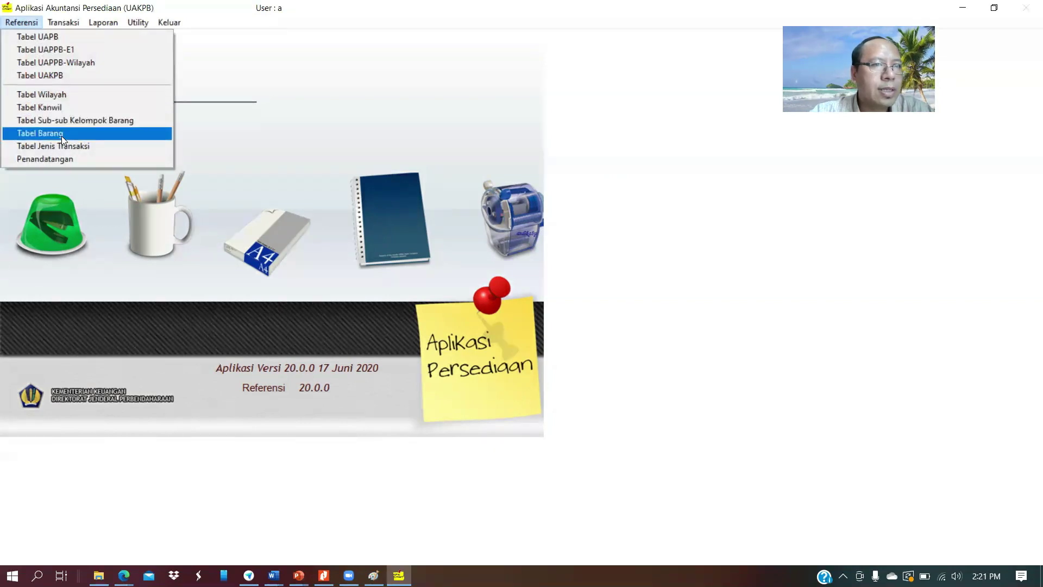
Open Tabel Sub-sub Kelompok Barang and scroll through its entries, such as Aspal and Semen
click(60, 120)
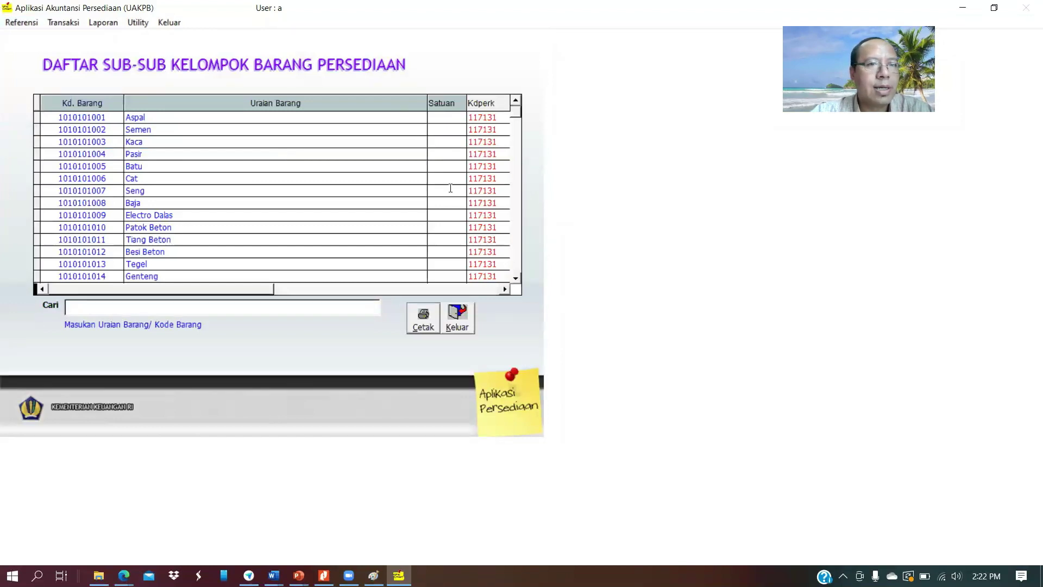
click(516, 277)
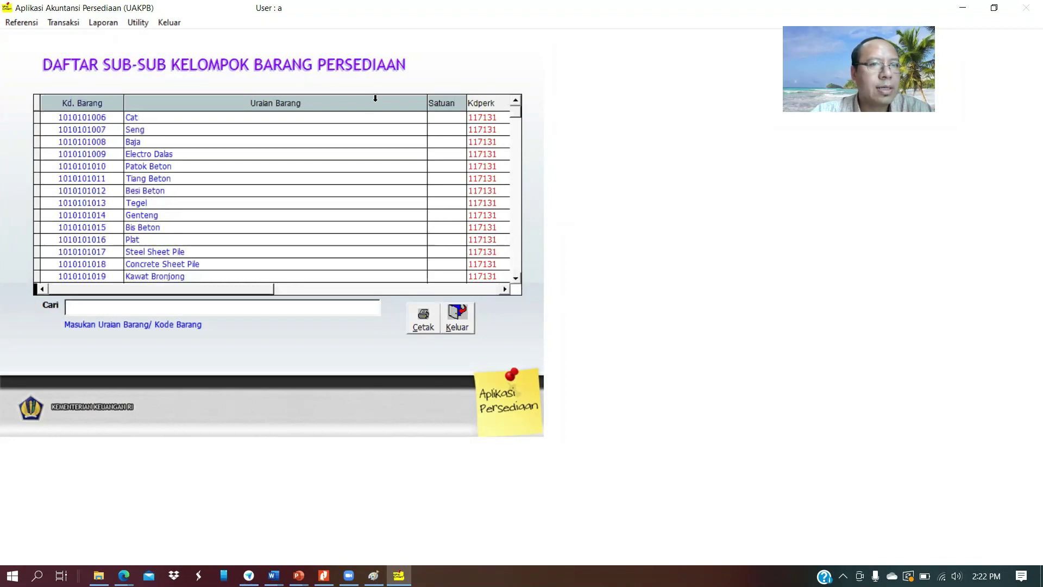
scroll(516, 104, up, 3)
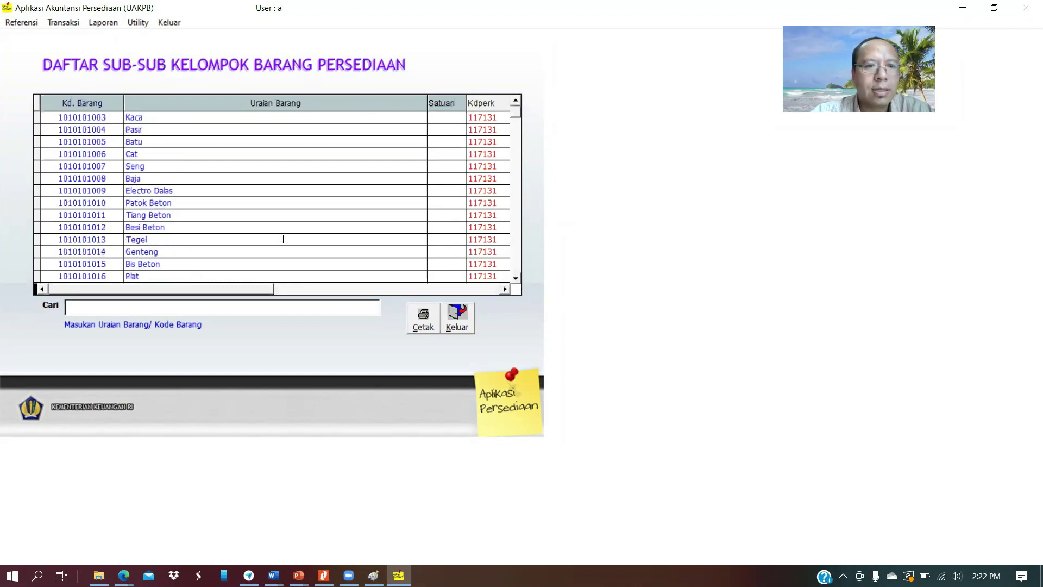
scroll(364, 224, right, 3)
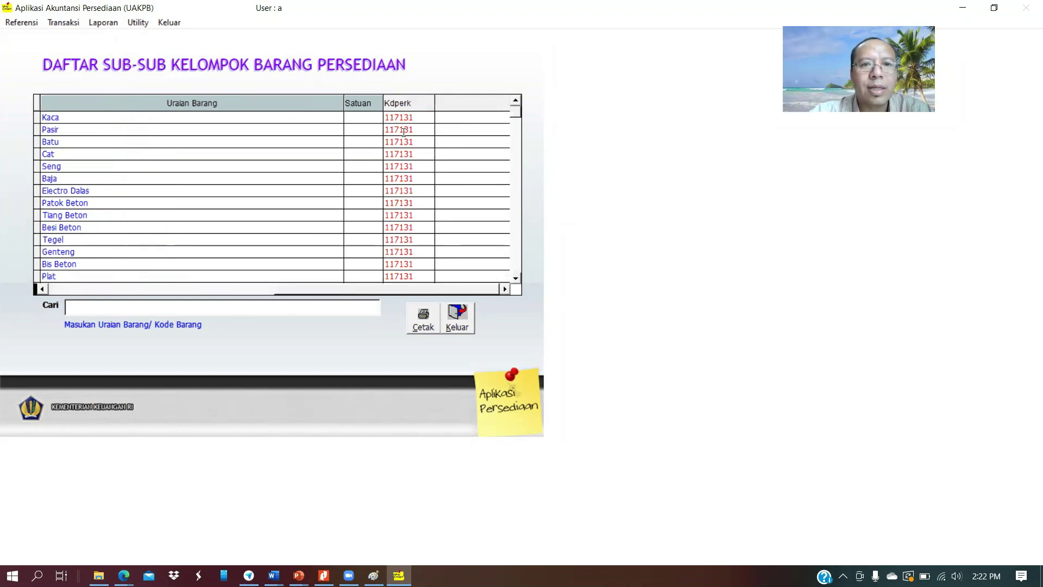
click(518, 196)
drag(518, 196, 516, 202)
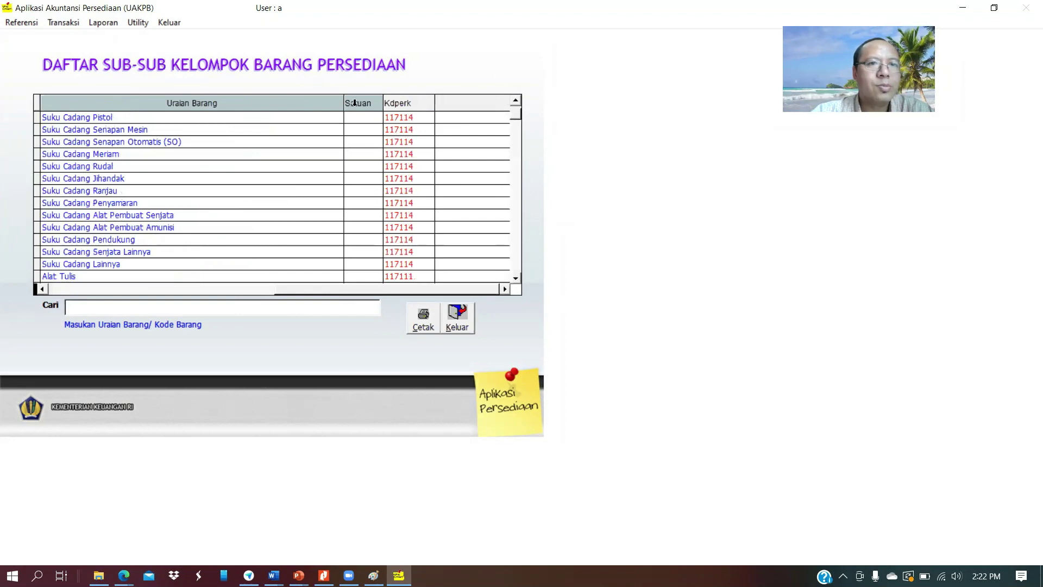
click(519, 111)
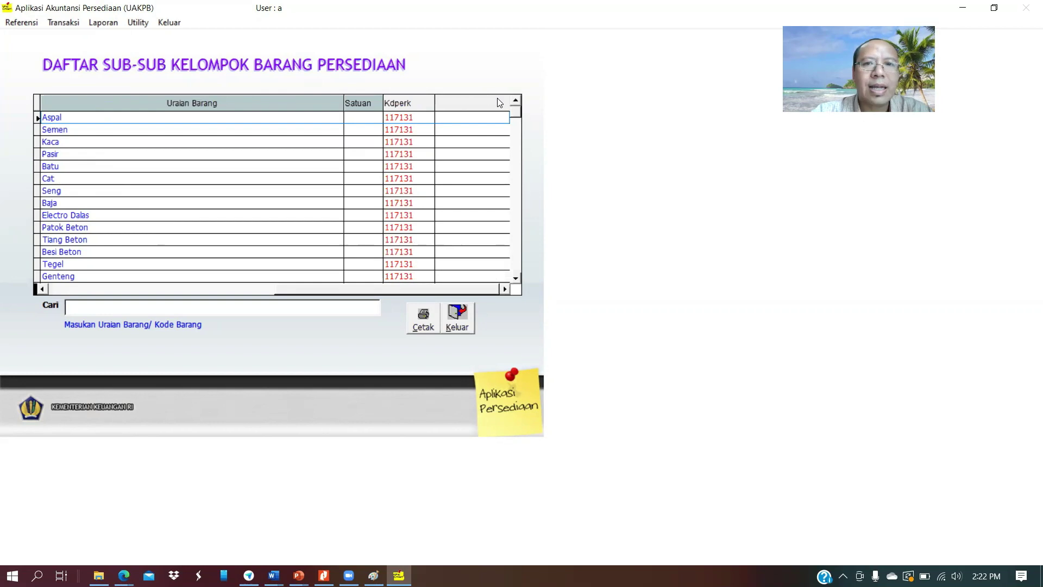
click(516, 144)
click(517, 147)
click(518, 152)
click(518, 152)
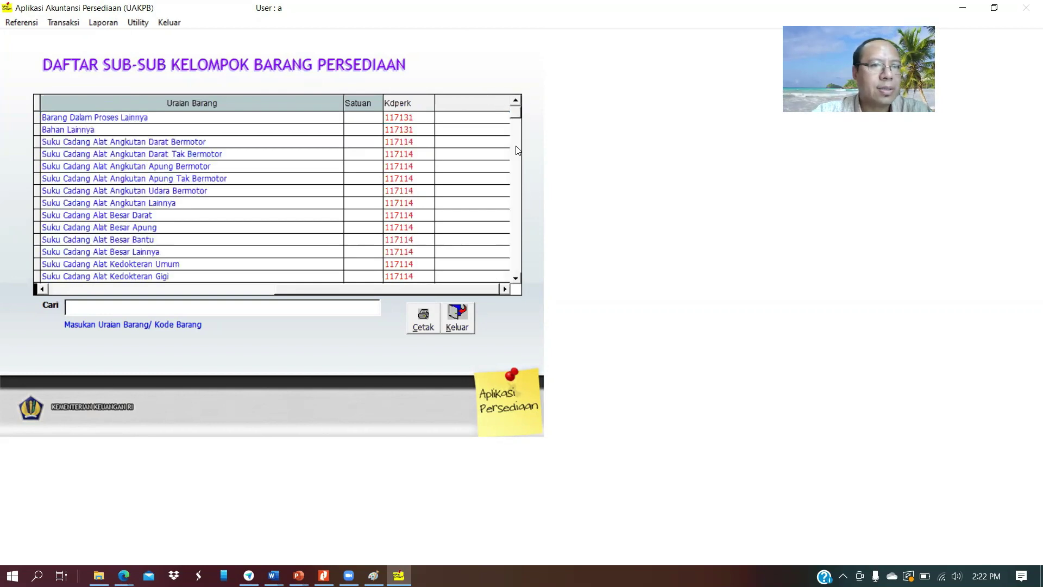
click(517, 151)
click(455, 319)
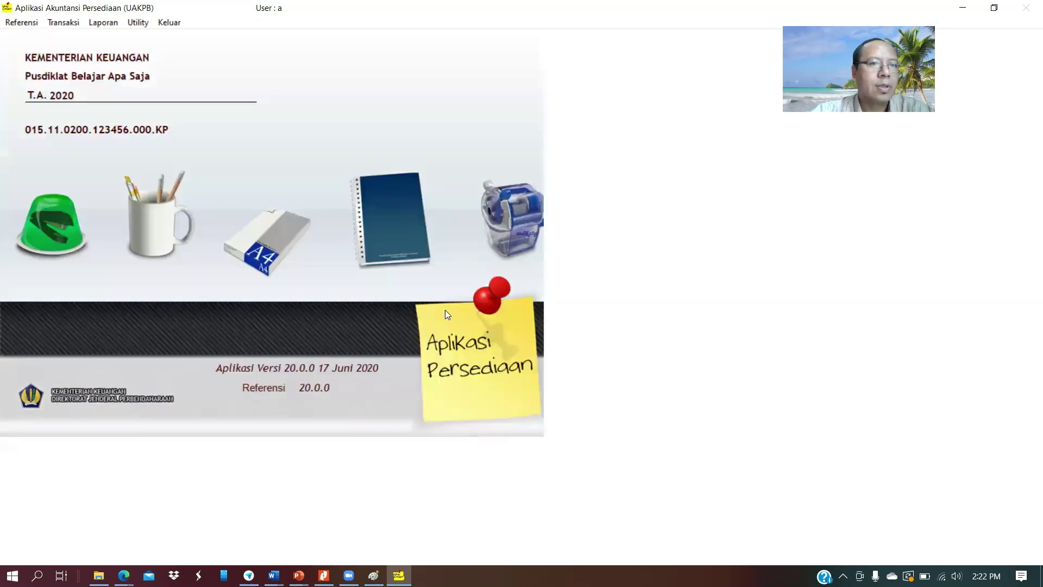
click(22, 22)
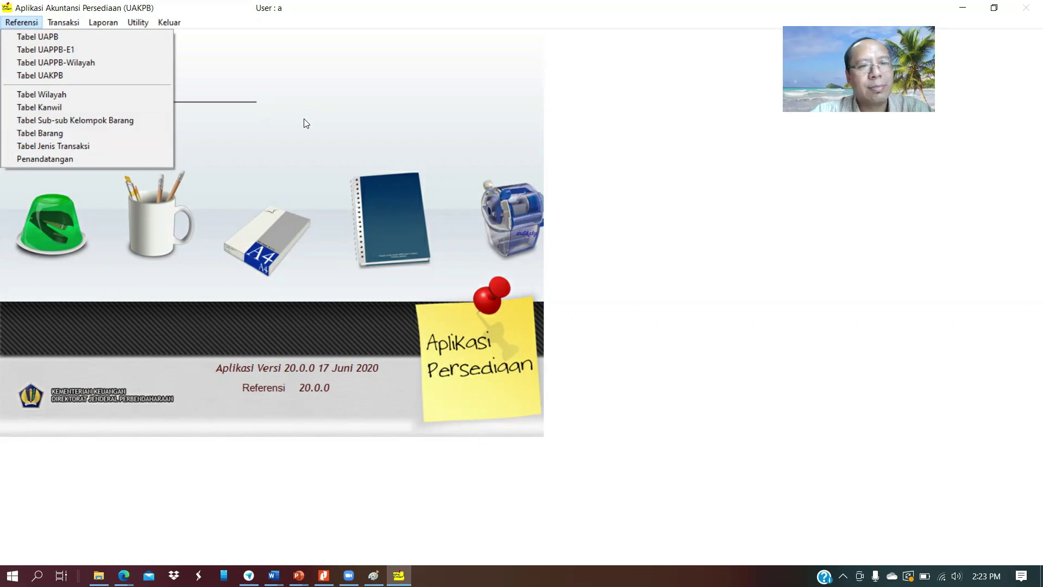
click(289, 127)
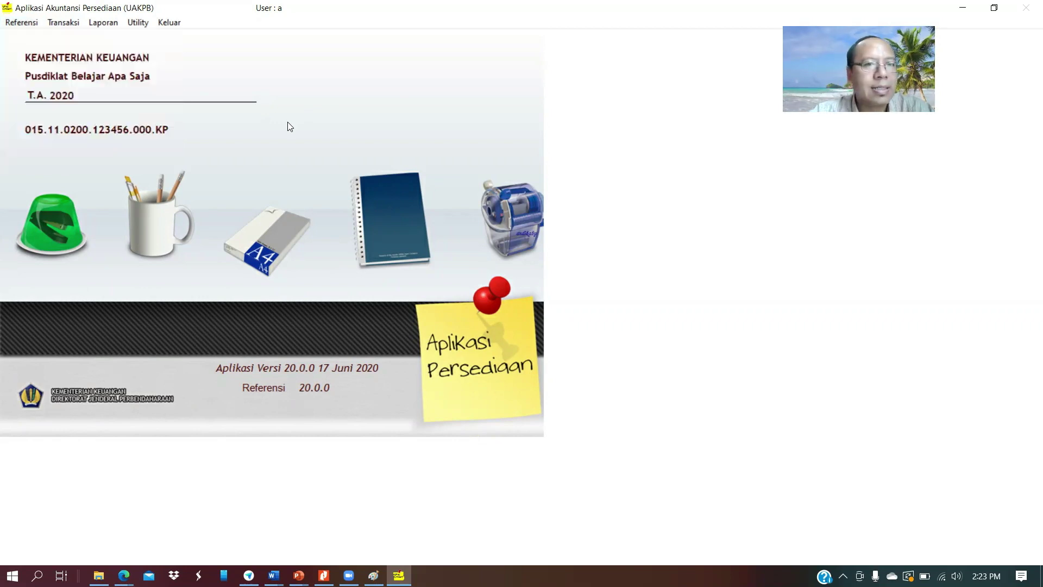